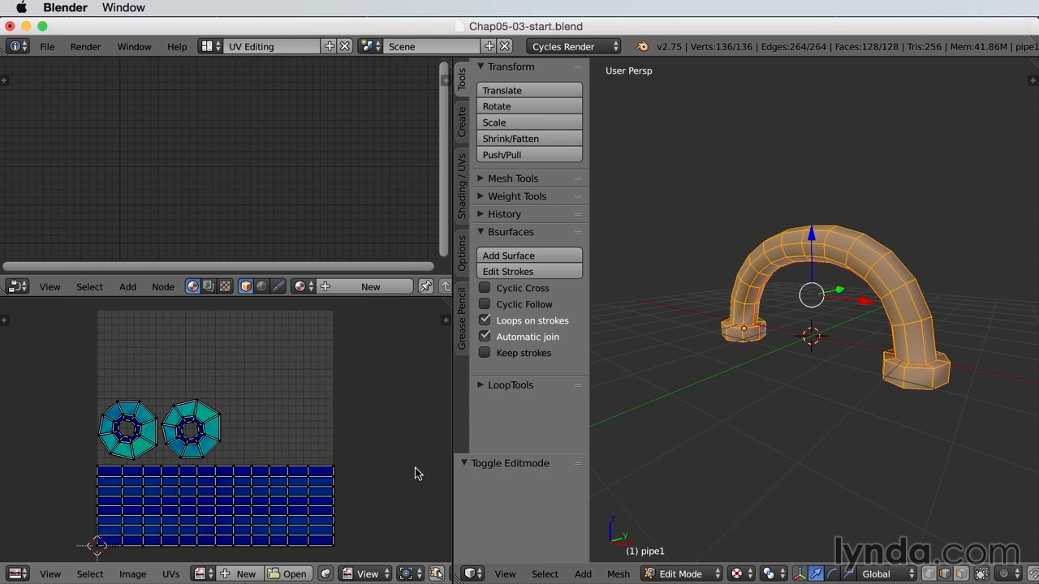
Select all of the pipe's UVs and start a UV layout export into the textures folder
scroll(395, 467, "down", 1)
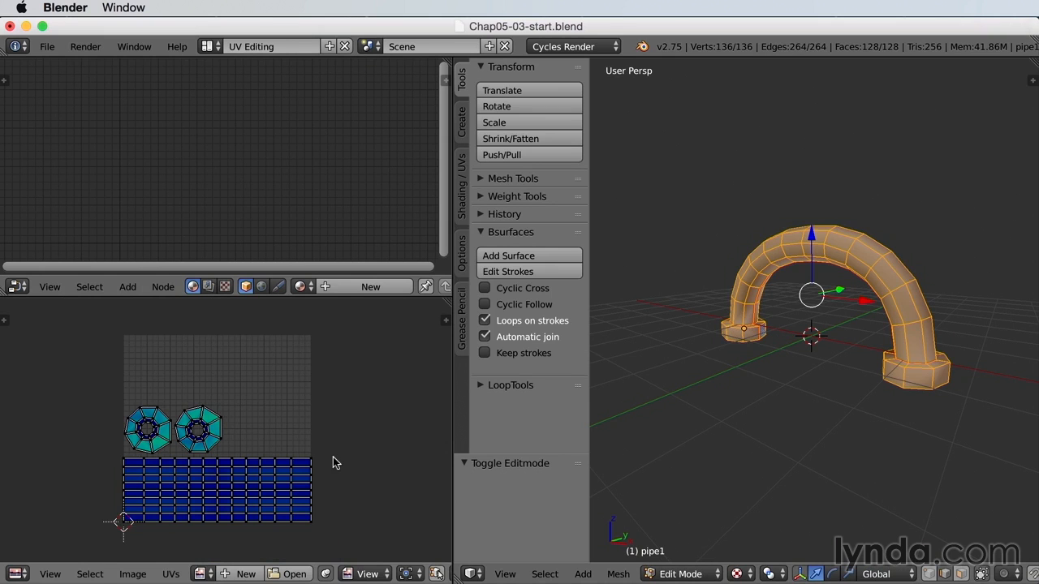
key("a")
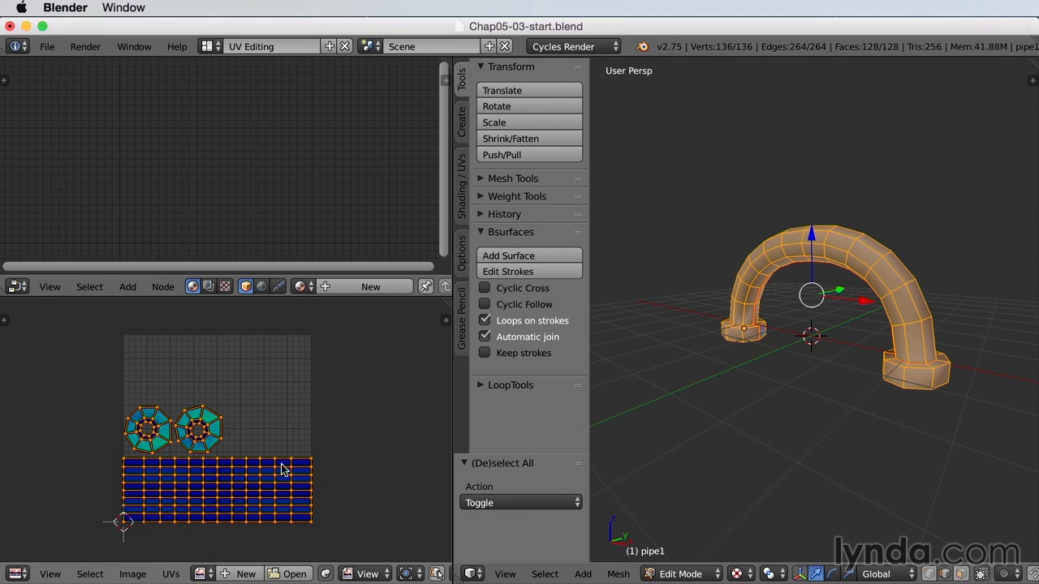
left_click(171, 574)
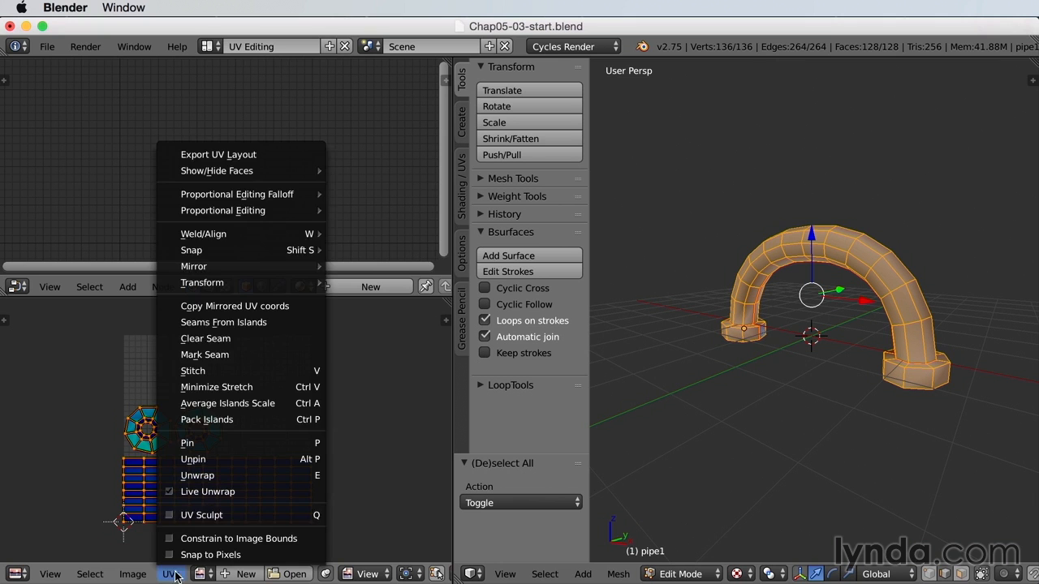
left_click(271, 155)
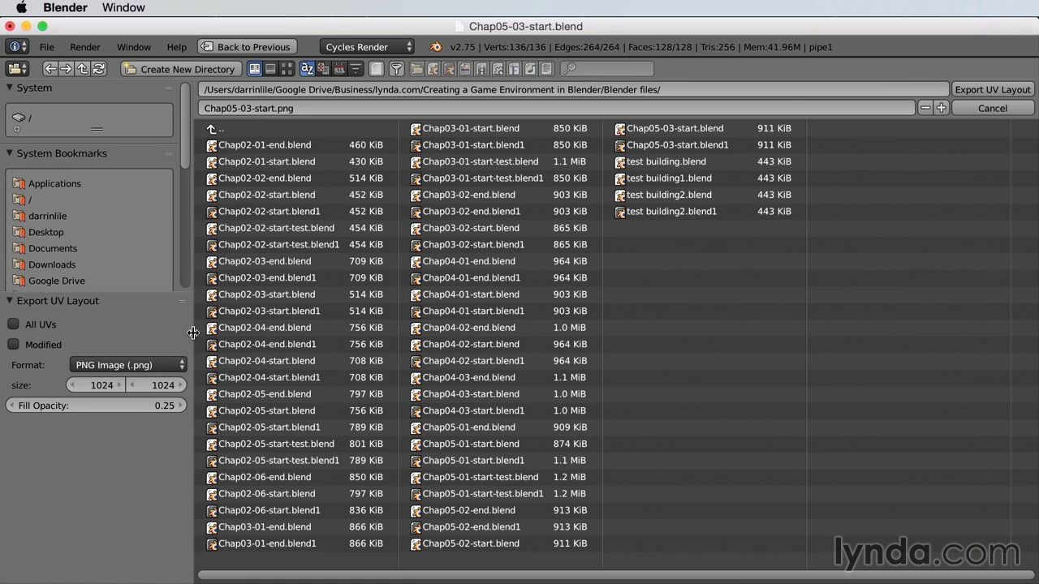
left_click(233, 134)
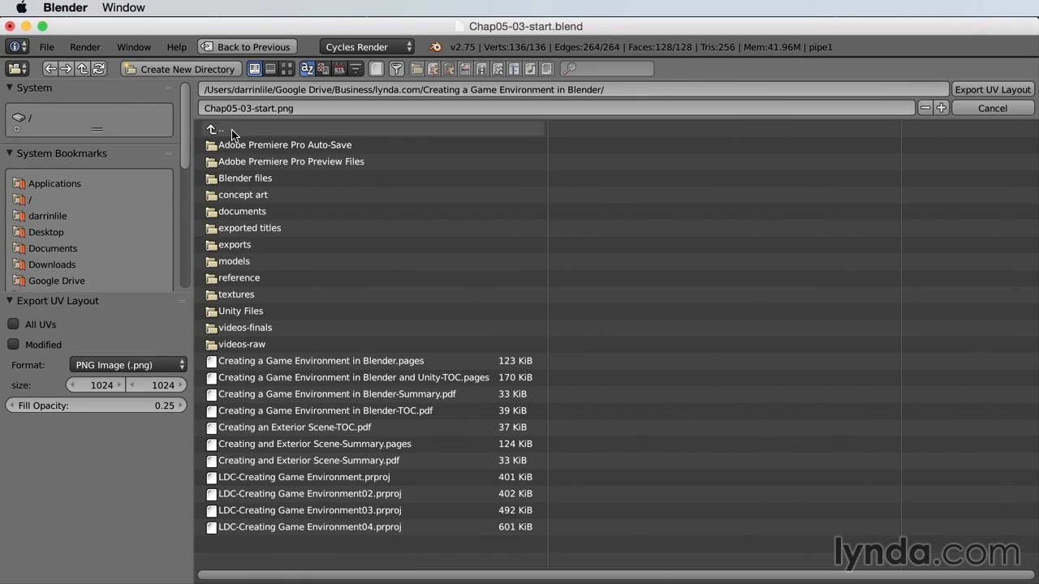
left_click(237, 295)
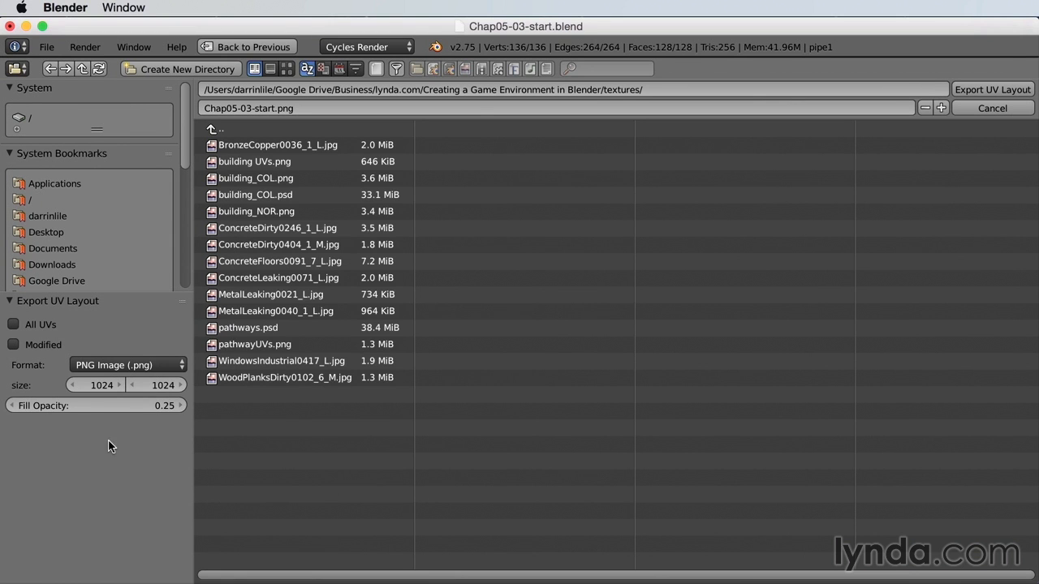
Name the UV layout file pipe1-UVs.png and export it as a PNG image
left_click(283, 108)
type("pipe1-UVs")
key("Return")
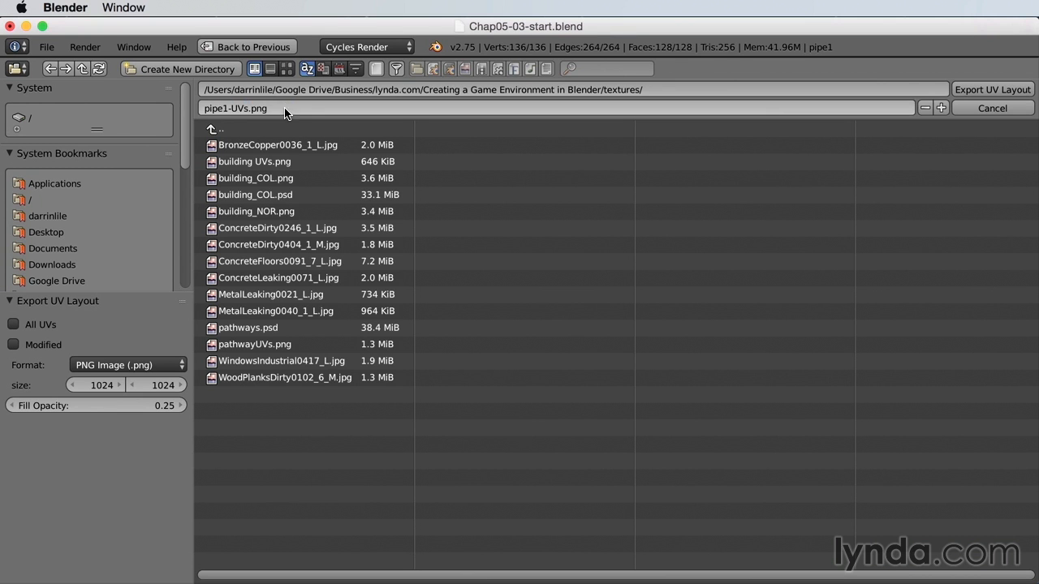
left_click(1003, 89)
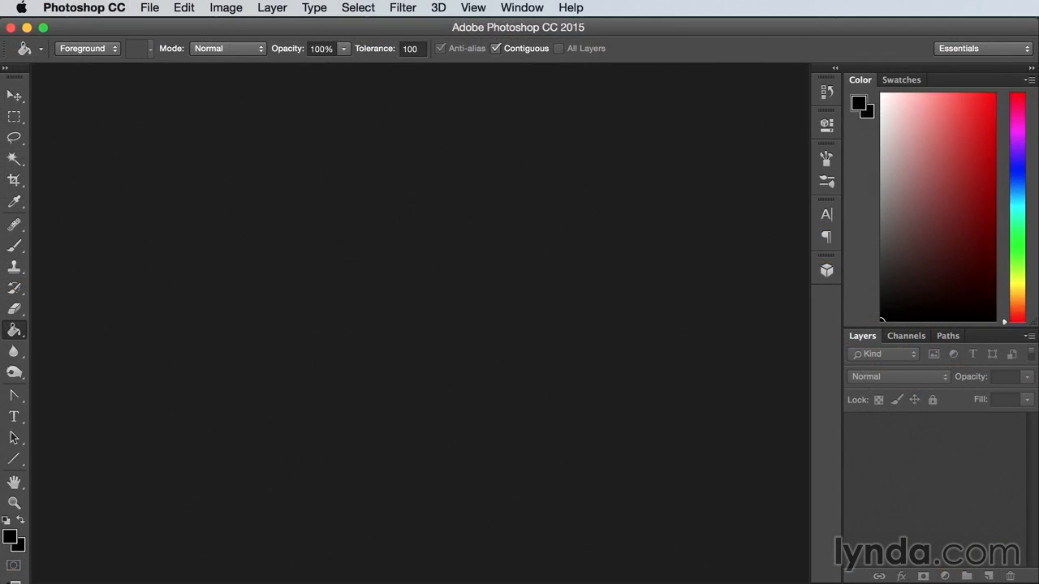
Switch to Photoshop, open pipe1-UVs.png from the textures folder and rename its layer to uvs
key("super+o")
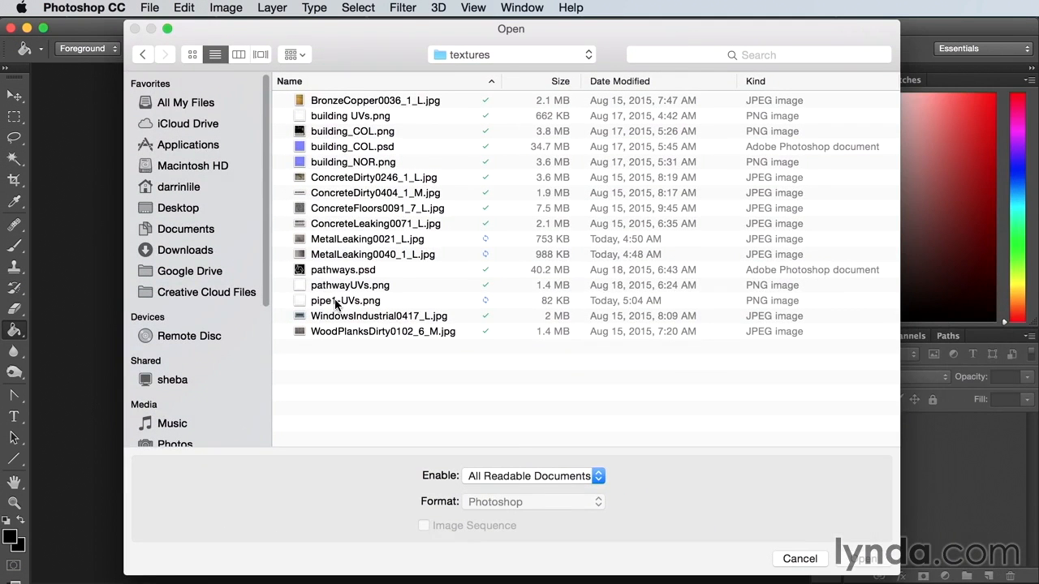
left_click(336, 306)
left_click(862, 559)
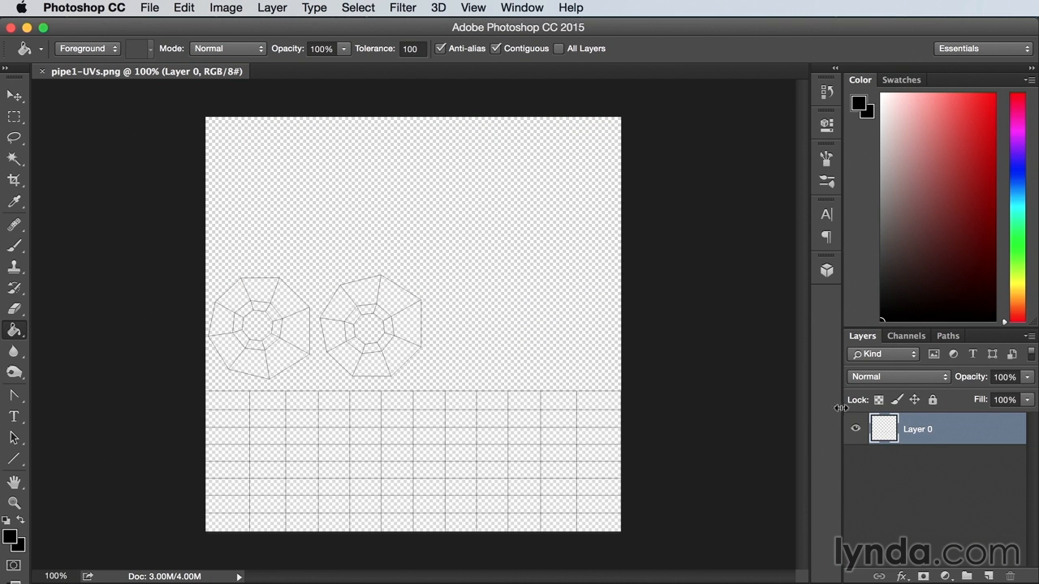
double_click(917, 430)
type("UVs")
key("Return")
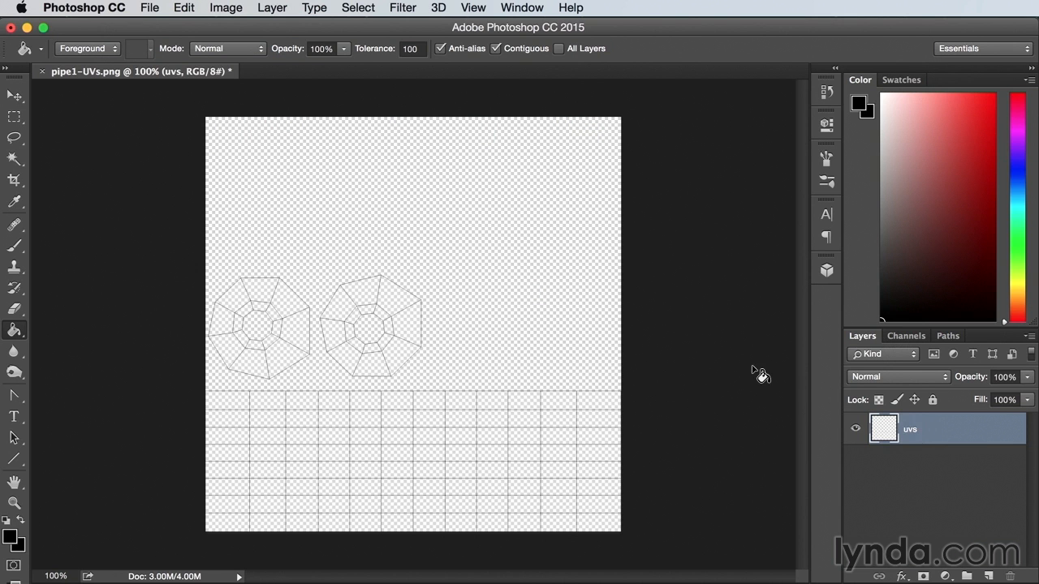
Open MetalLeaking0040_1_L.jpg and copy the whole image into the pipe1-UVs document as a new layer
key("super+o")
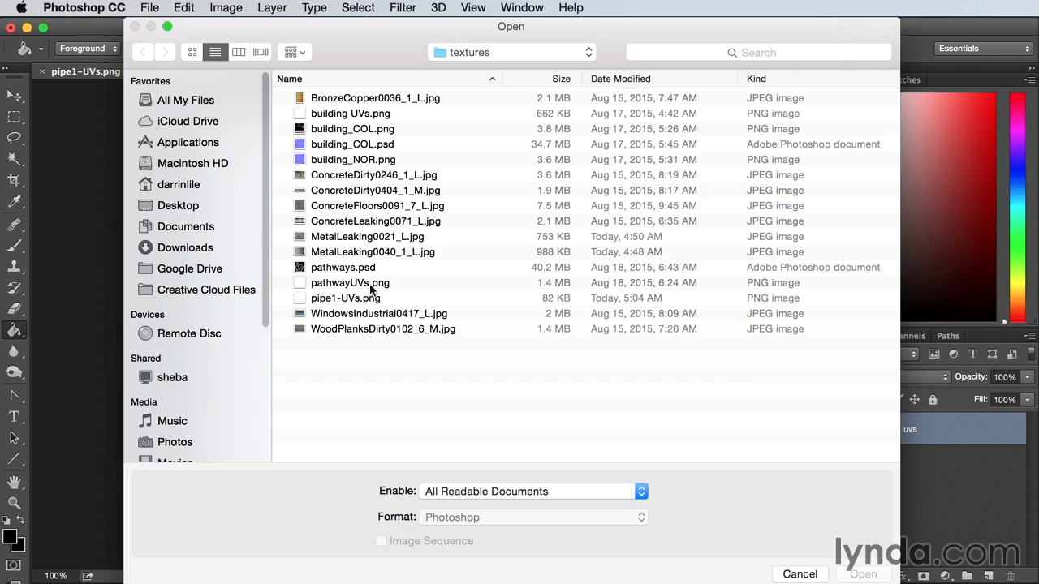
left_click(389, 253)
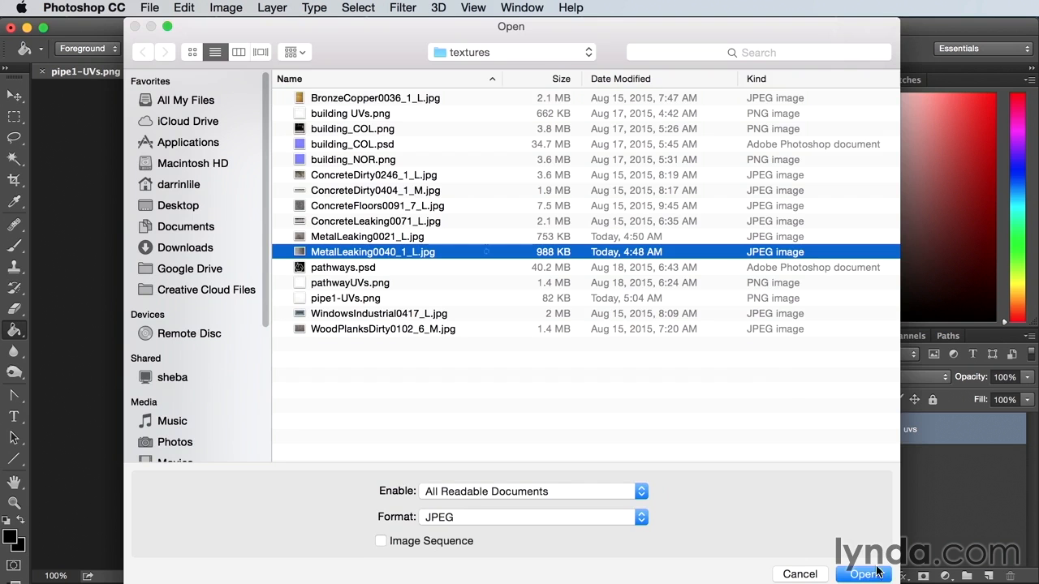
left_click(863, 574)
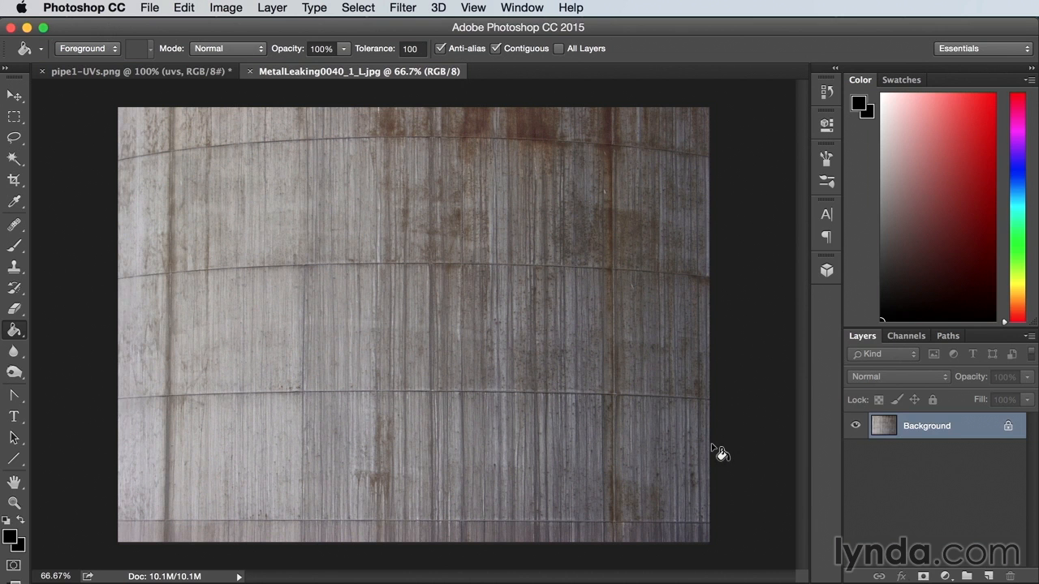
key("super+a")
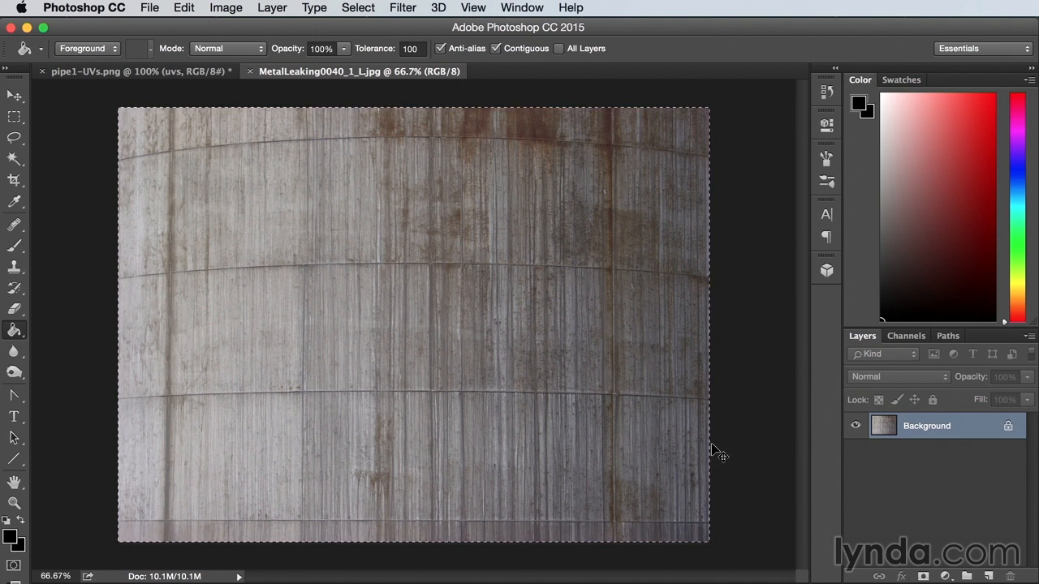
left_click(149, 73)
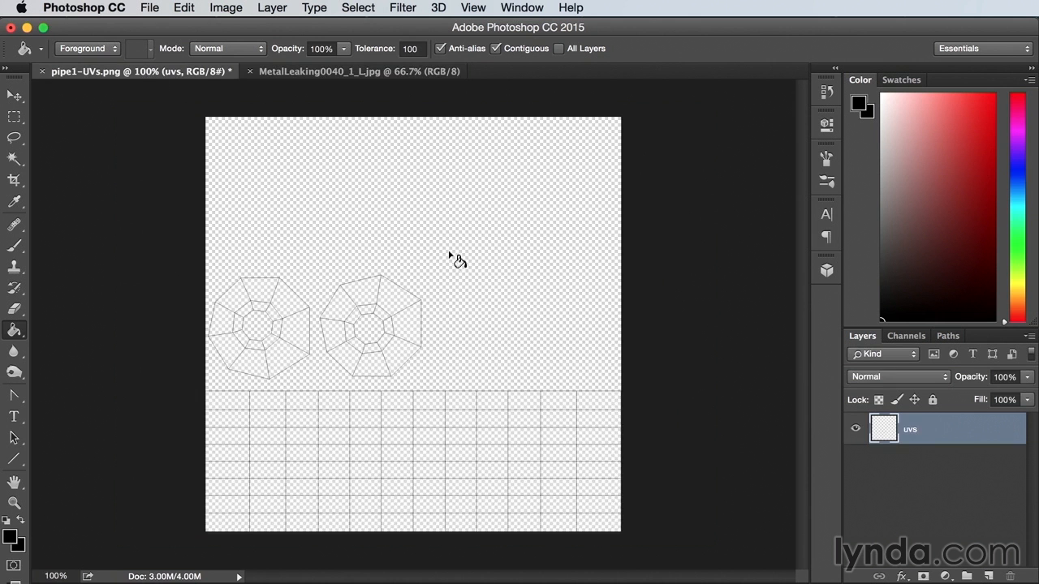
key("super+v")
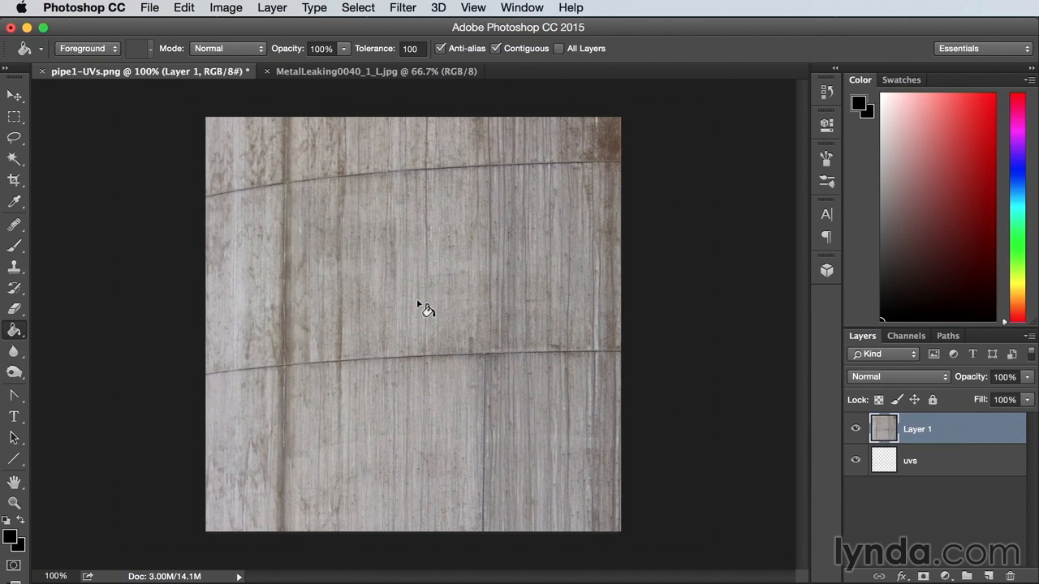
Scale the pasted metal texture to 29.17%, rotate it -90 degrees and place it over the lower-left part of the UV layout
left_click(14, 96)
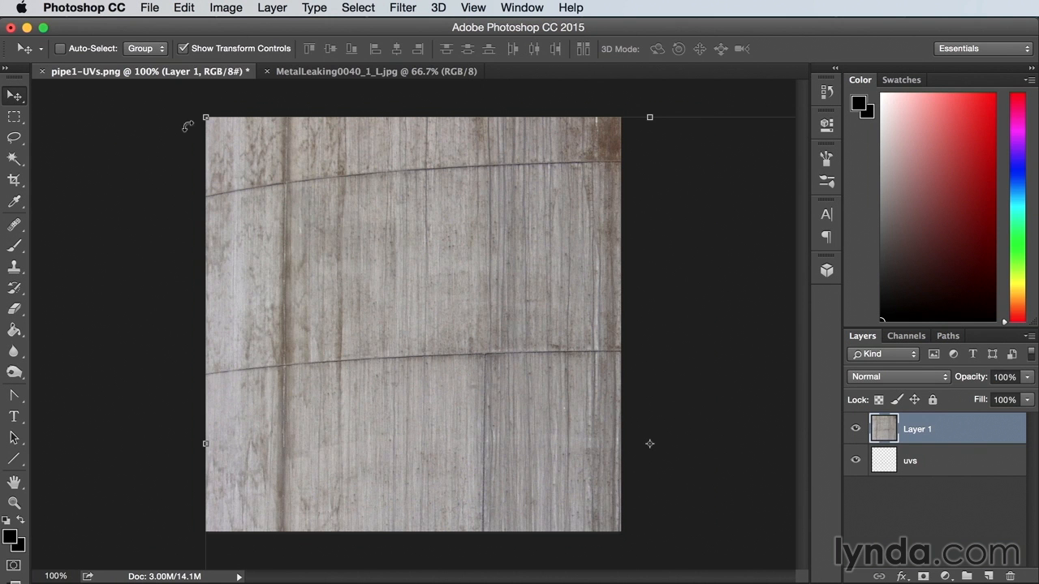
left_click_drag(207, 118, 436, 325)
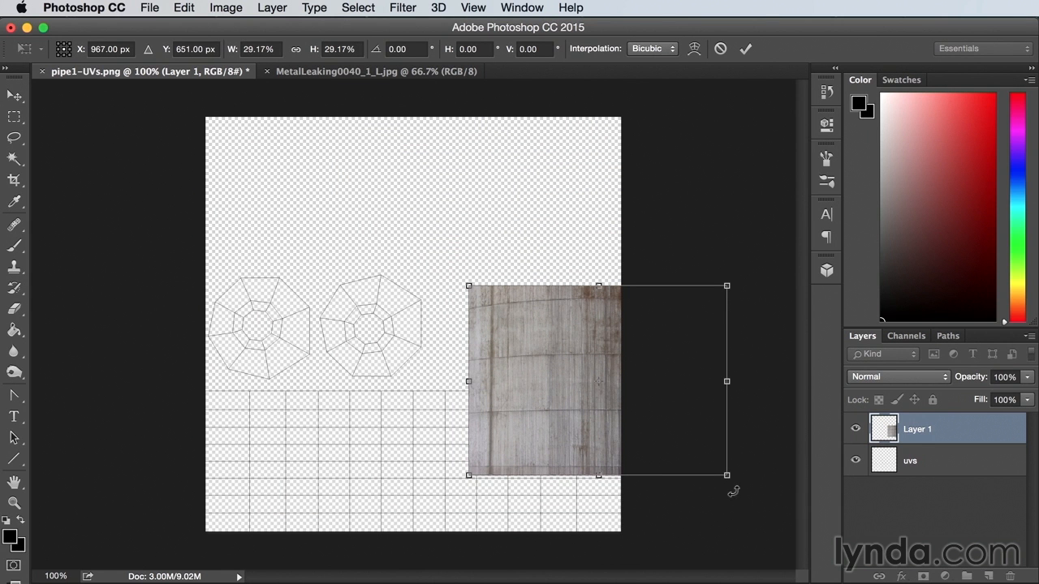
left_click_drag(733, 491, 686, 275)
left_click_drag(641, 395, 330, 435)
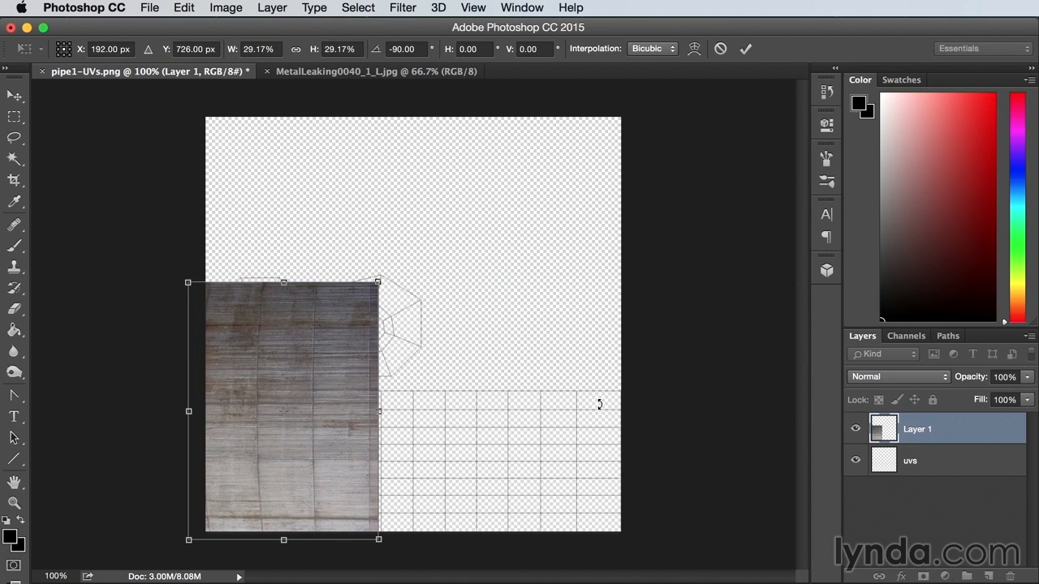
key("Return")
Move the metal layer beneath the uvs layer and shrink the texture to cover the height of the UV grid's left end
left_click_drag(931, 434, 928, 479)
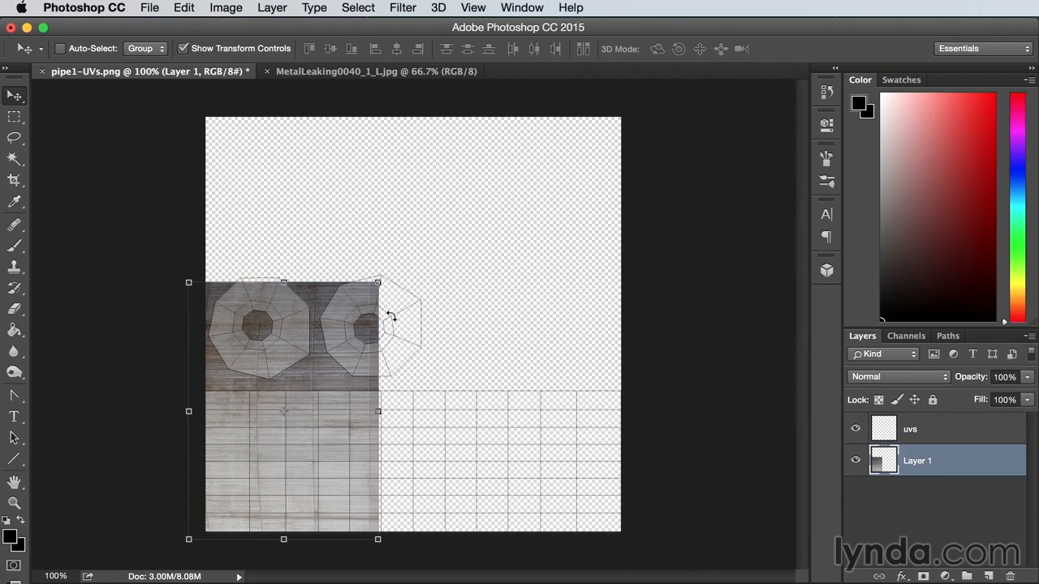
left_click_drag(378, 284, 327, 383)
mouse_move(284, 450)
left_mouse_down()
mouse_move(293, 445)
mouse_move(292, 457)
left_mouse_up()
key("Return")
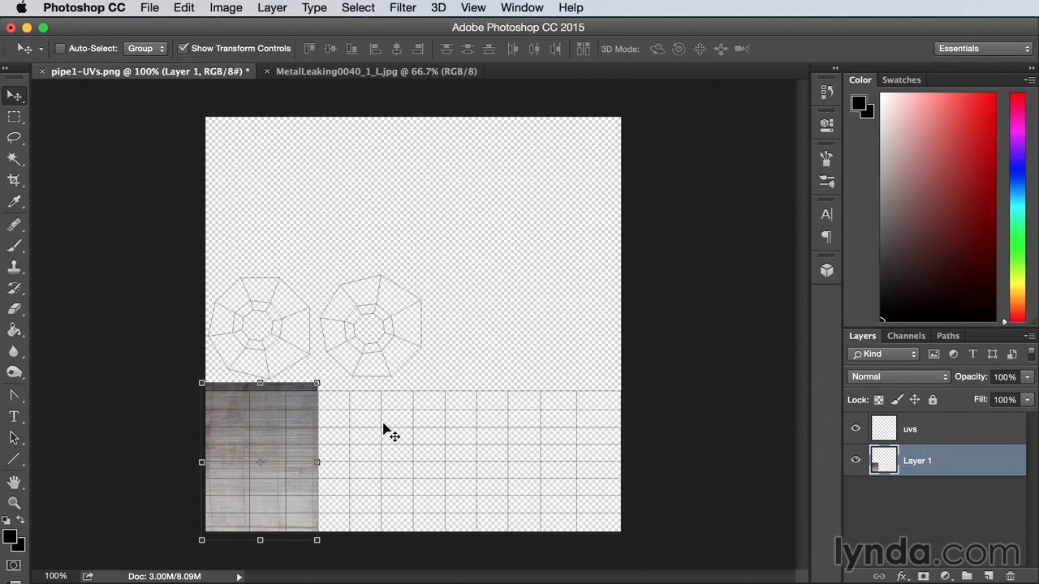
Move the metal texture to the right end of the UV grid and duplicate it four times to cover the grid's full width
key("z")
left_click_drag(296, 376, 417, 547)
mouse_move(392, 384)
left_mouse_down()
mouse_move(392, 357)
mouse_move(394, 382)
left_mouse_up()
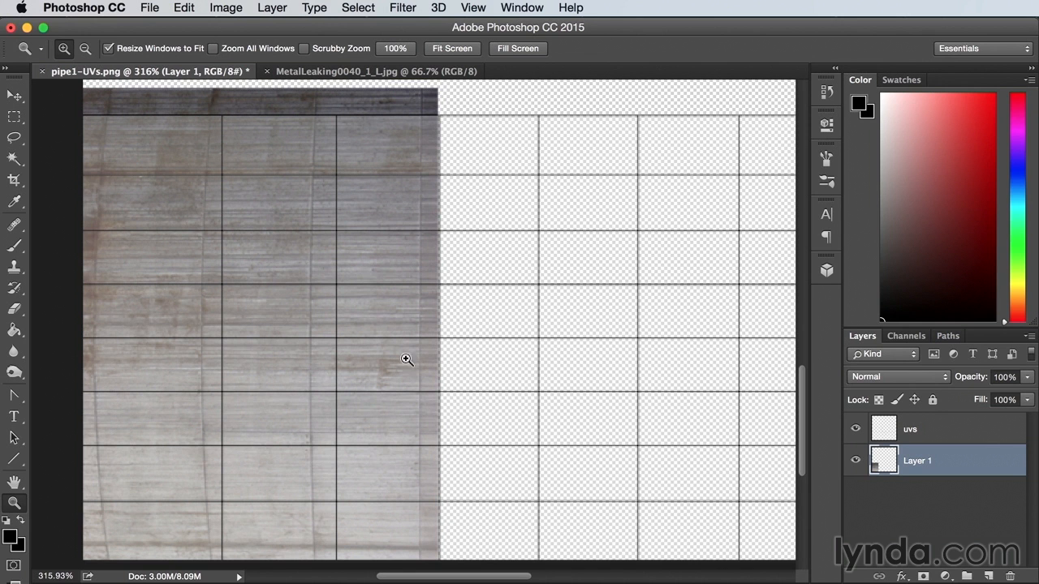
key("super+minus")
key("super+minus")
key("super+minus")
key("v")
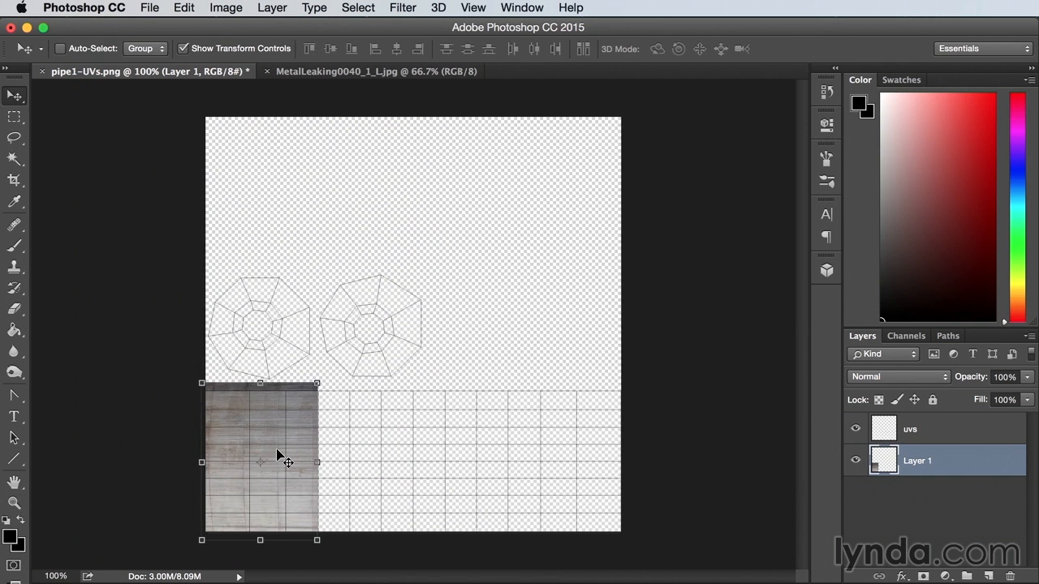
left_click_drag(274, 477, 578, 482)
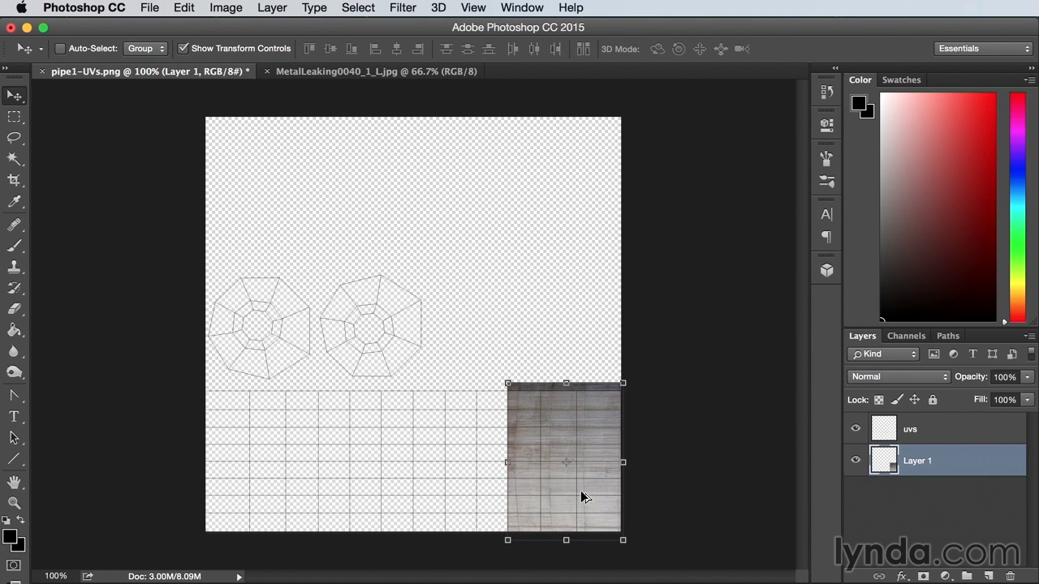
left_click_drag(576, 494, 285, 500)
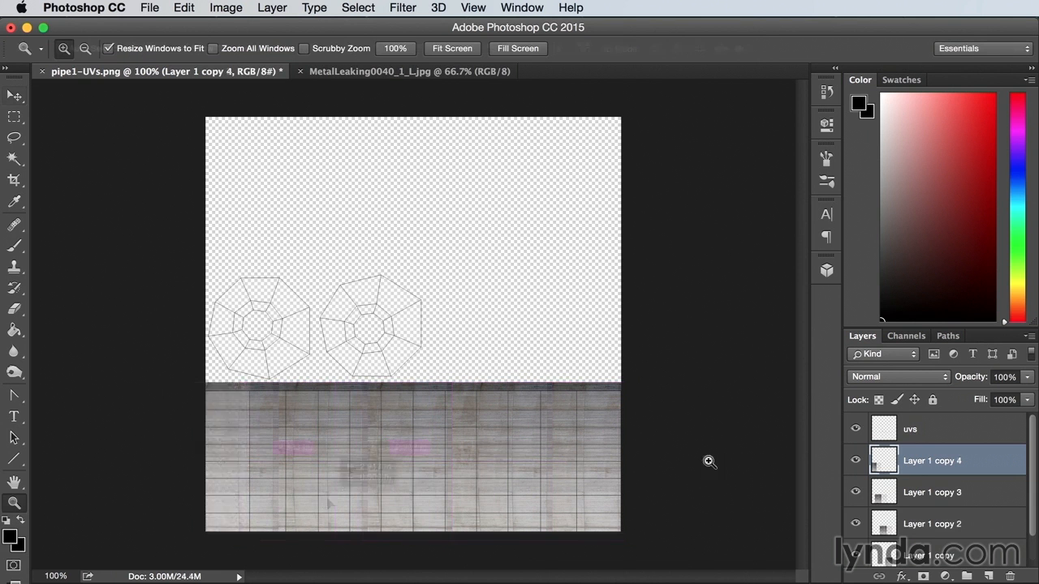
Hide the uvs layer and select Layer 1 copy 3 for work on the visible texture seams
left_click_drag(477, 367, 688, 554)
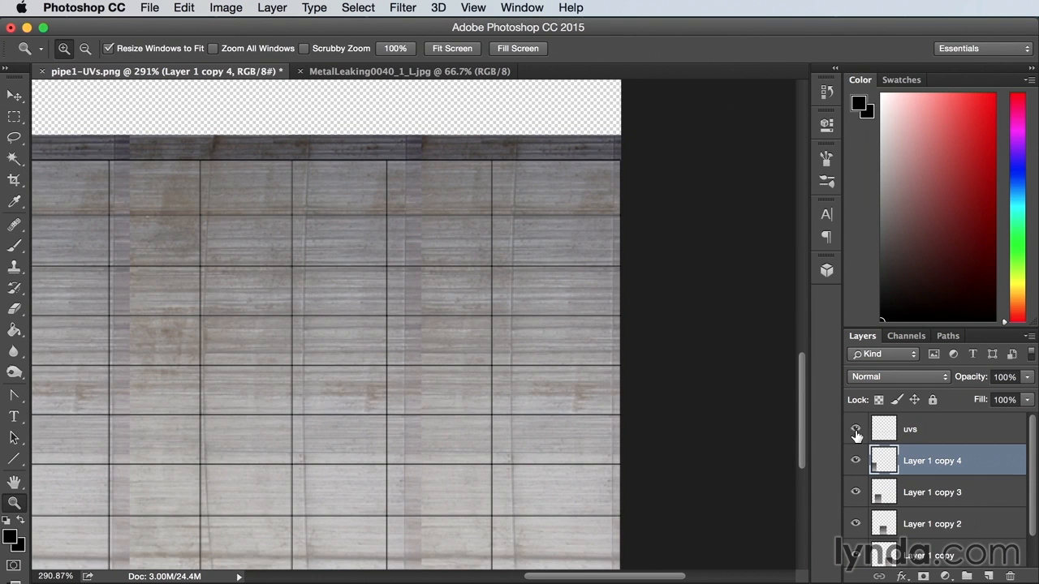
left_click(855, 429)
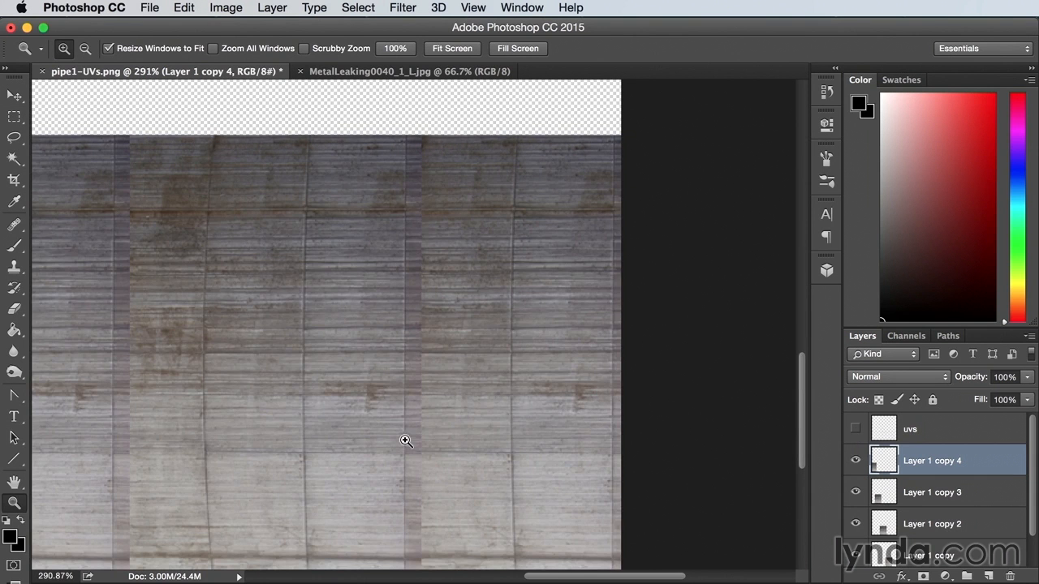
left_click(901, 498)
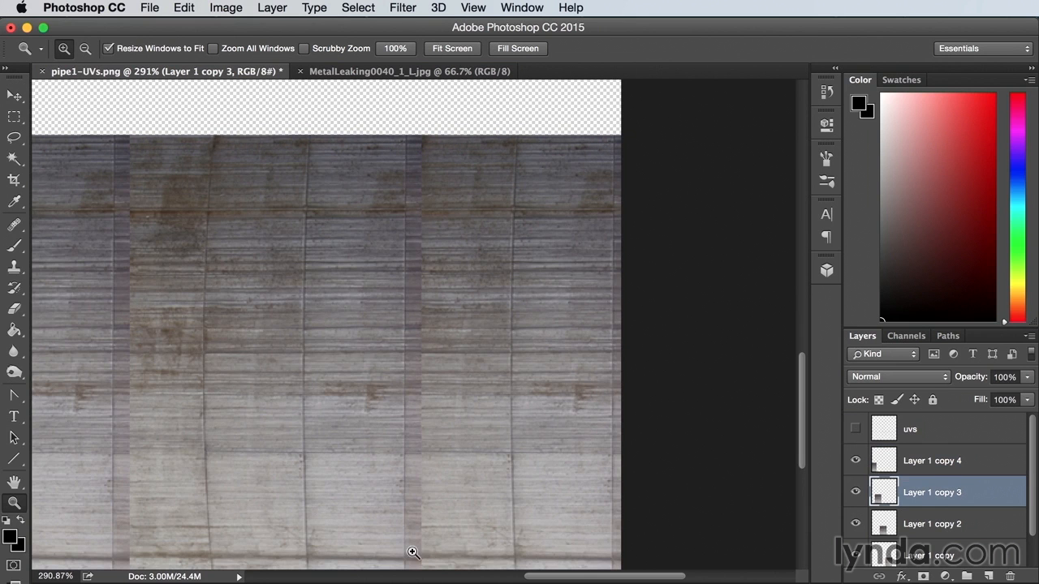
scroll(474, 436, "down", 2)
scroll(473, 436, "left", 2)
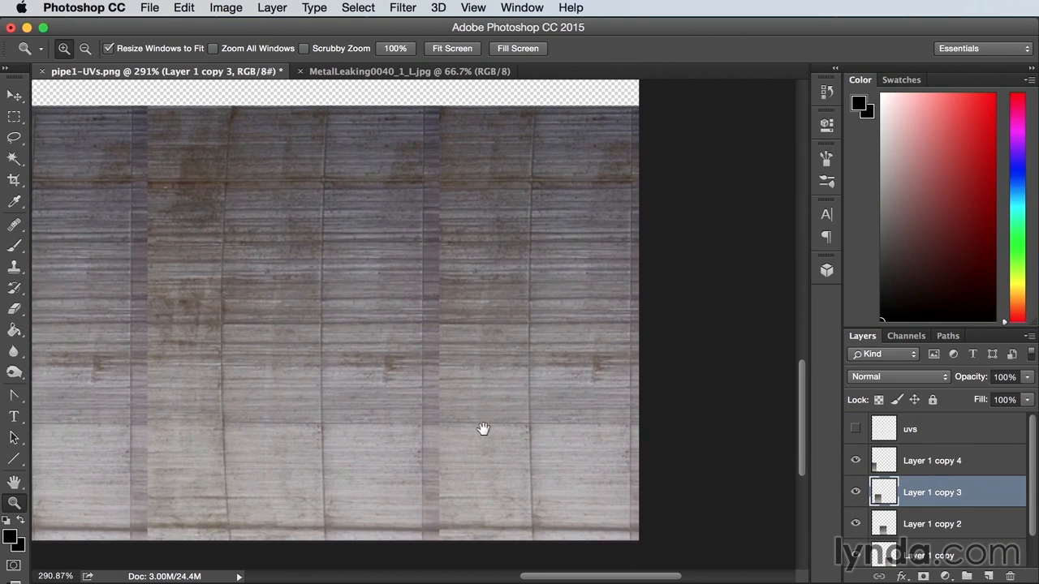
Set up the Eraser with a soft round brush at 0% hardness, 45% opacity and 45% flow
left_click(14, 308)
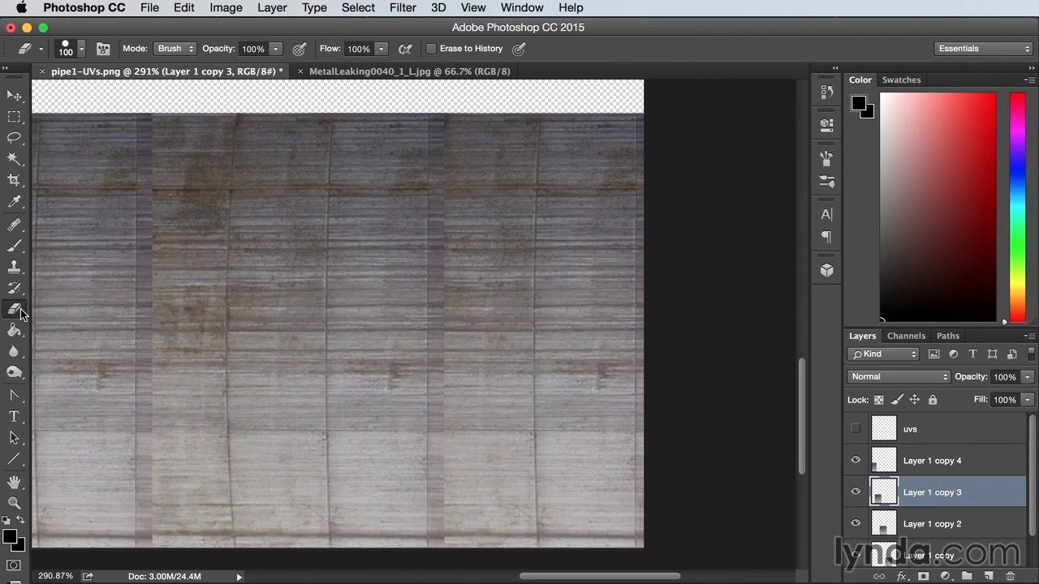
left_click(81, 49)
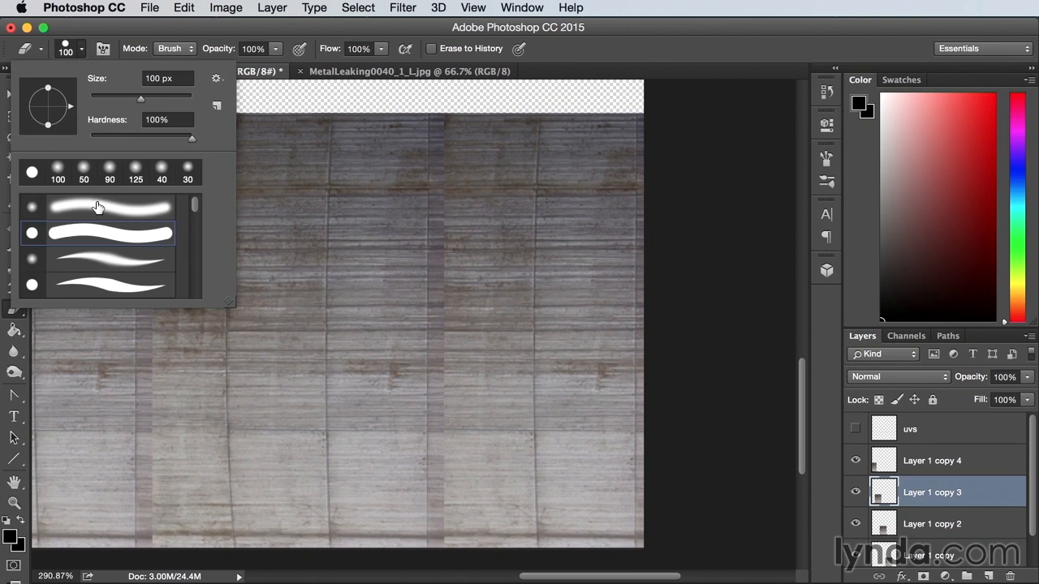
left_click(97, 209)
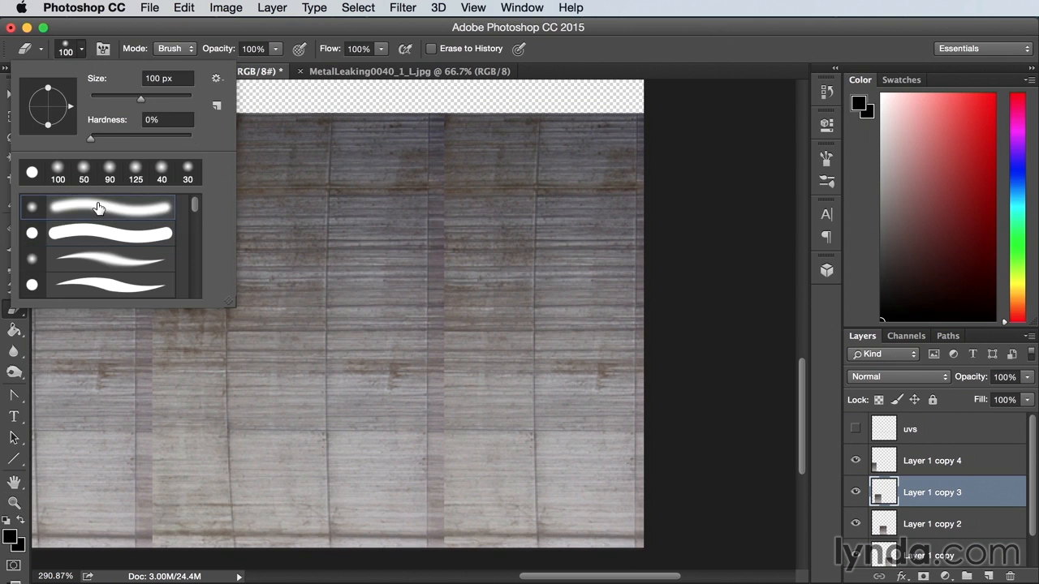
left_click(275, 49)
left_click_drag(278, 68, 234, 68)
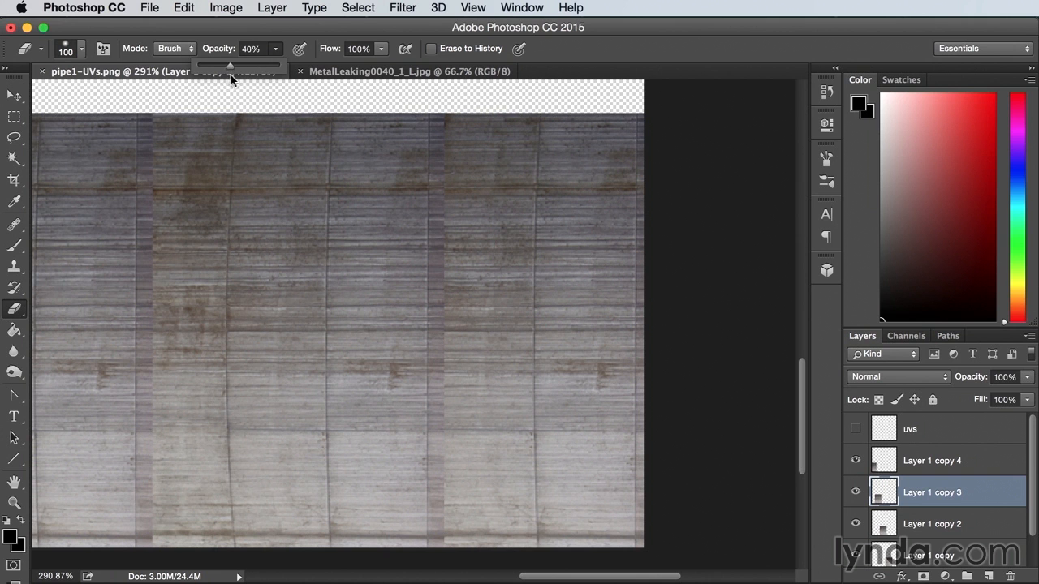
left_click(381, 49)
left_click_drag(383, 72, 340, 80)
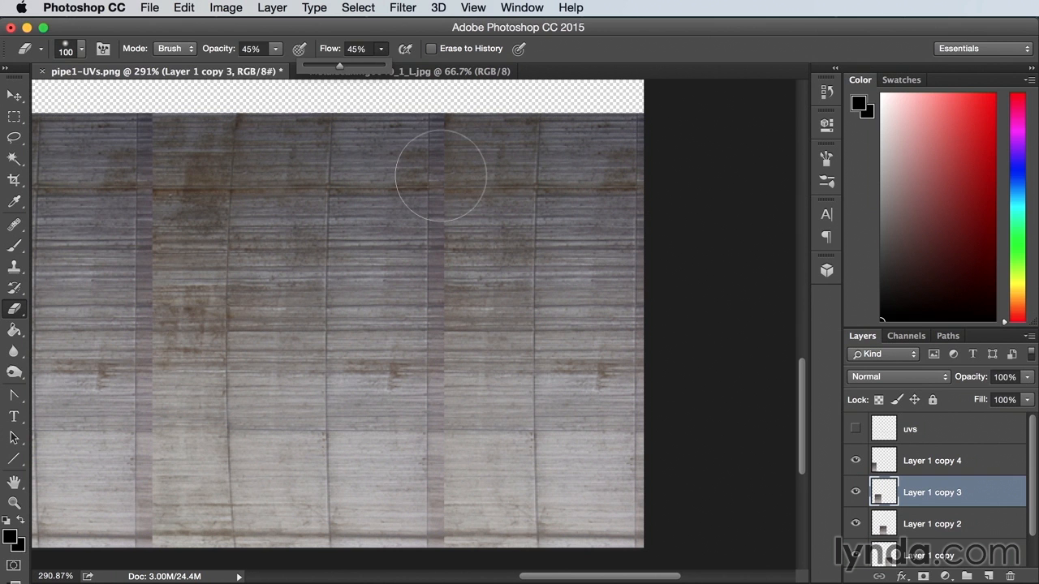
Reduce the eraser brush to 60 px and erase the seam along the left edge of Layer 1 copy until it blends
key("bracketleft")
key("bracketleft")
key("bracketleft")
key("bracketleft")
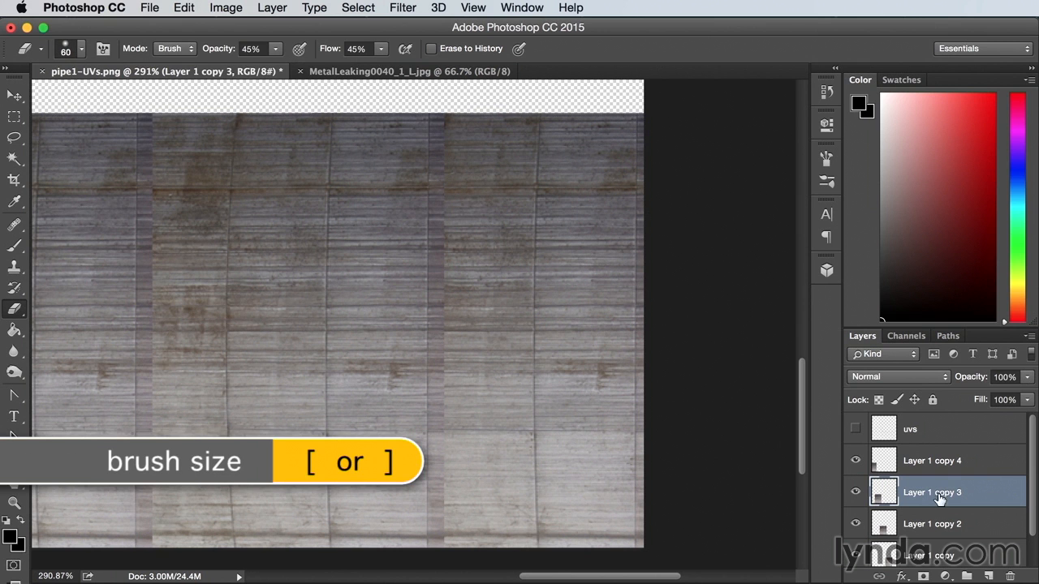
left_click_drag(1033, 473, 1036, 526)
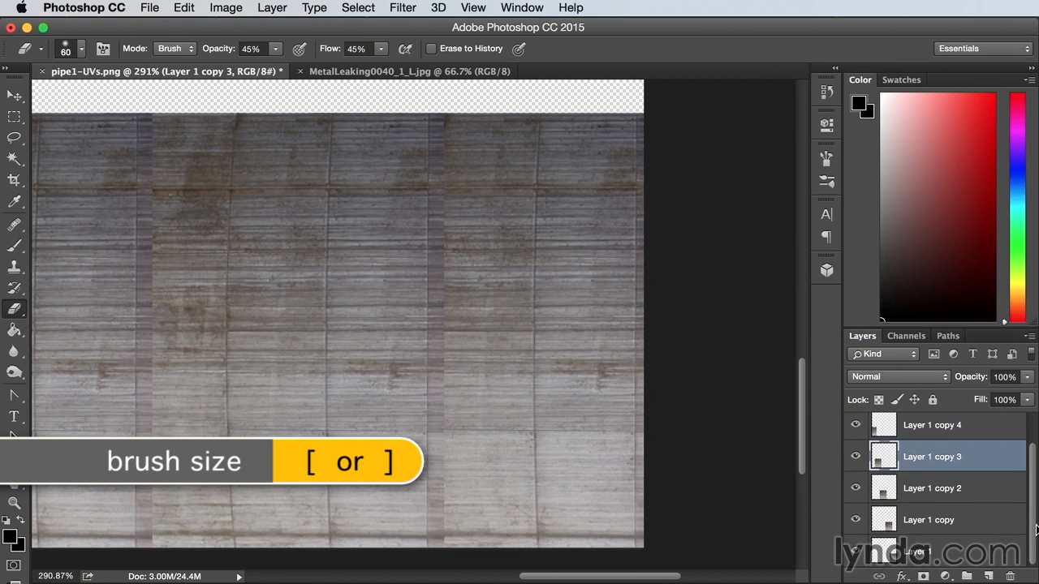
left_click(918, 524)
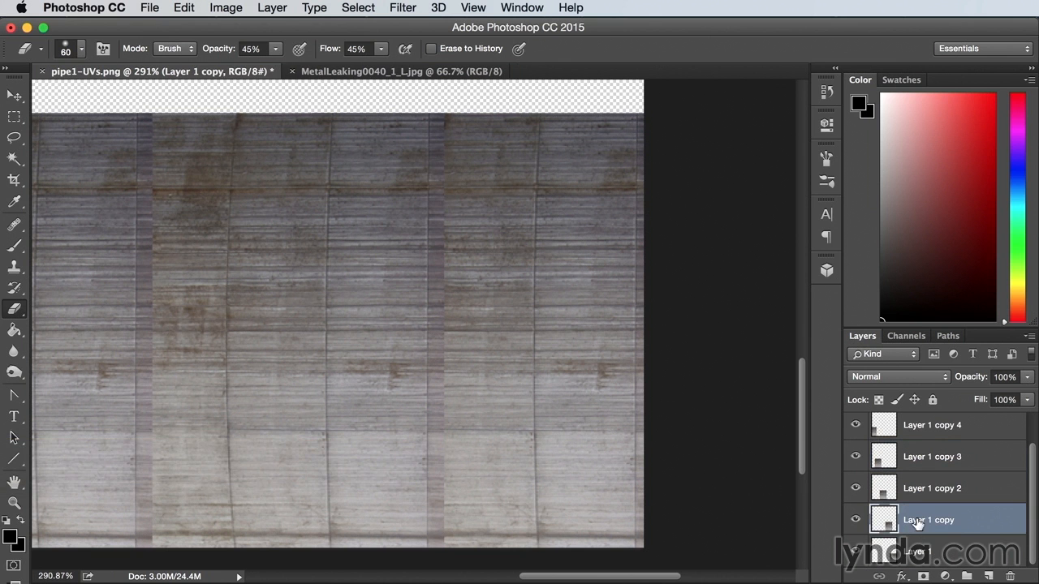
key("v")
key("b")
key("e")
mouse_move(436, 215)
left_mouse_down()
mouse_move(436, 531)
mouse_move(435, 428)
left_mouse_up()
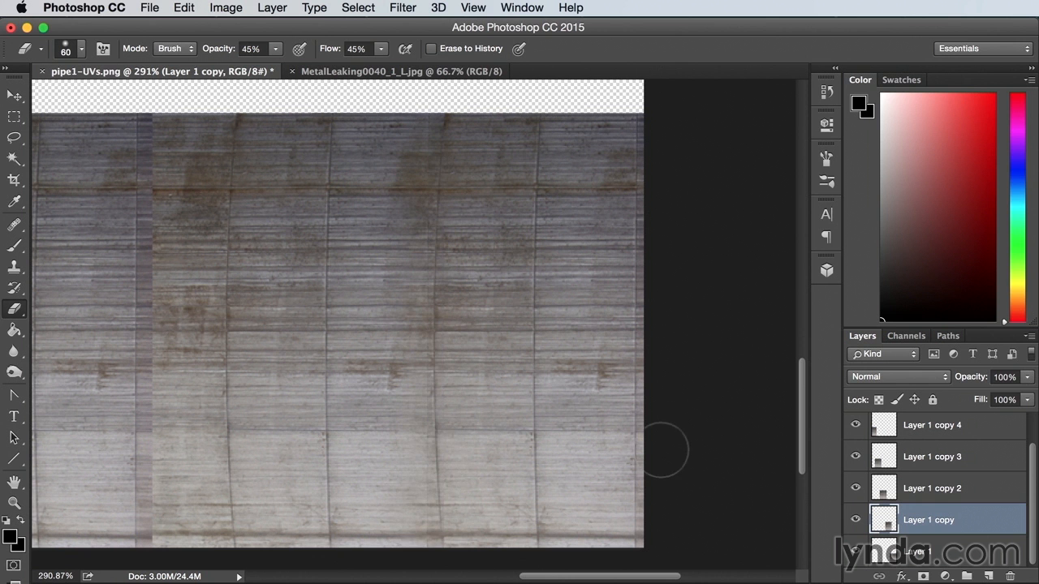
Soften the remaining vertical seams by erasing the overlapping edges on Layer 1 copy 2 through Layer 1 copy 4
left_click_drag(499, 398, 640, 401)
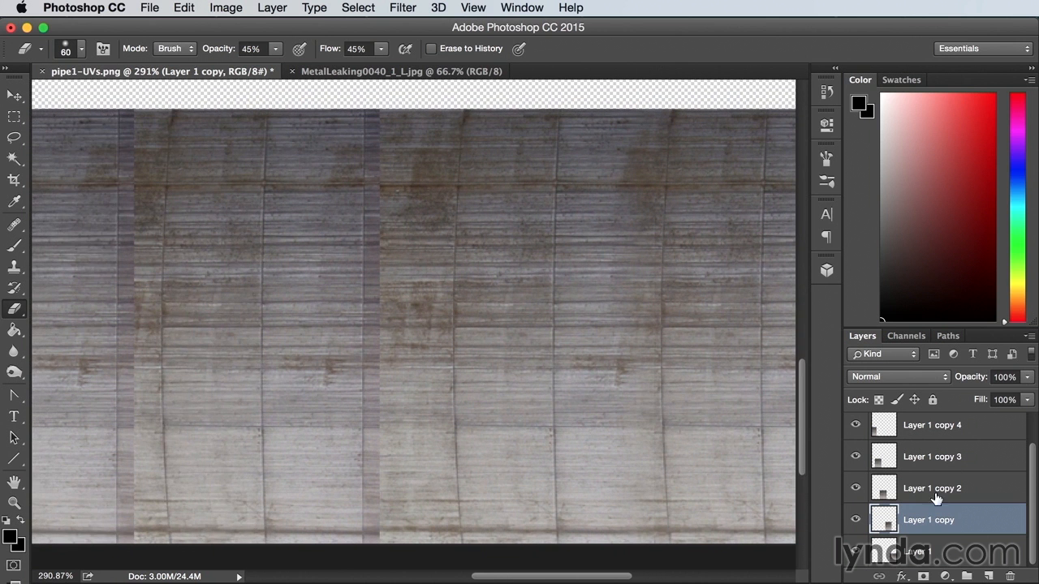
left_click(940, 491)
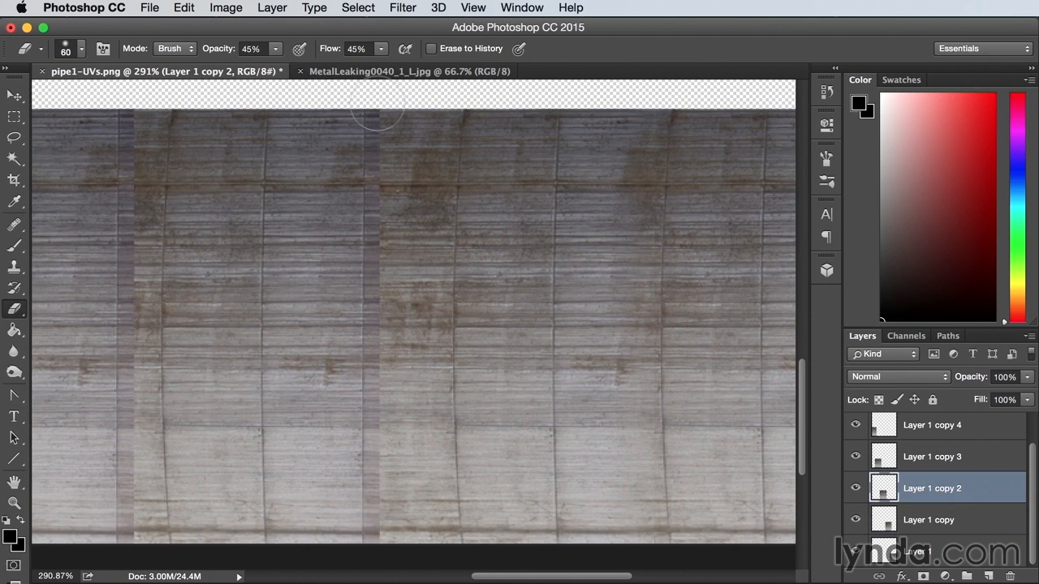
left_click_drag(376, 153, 372, 361)
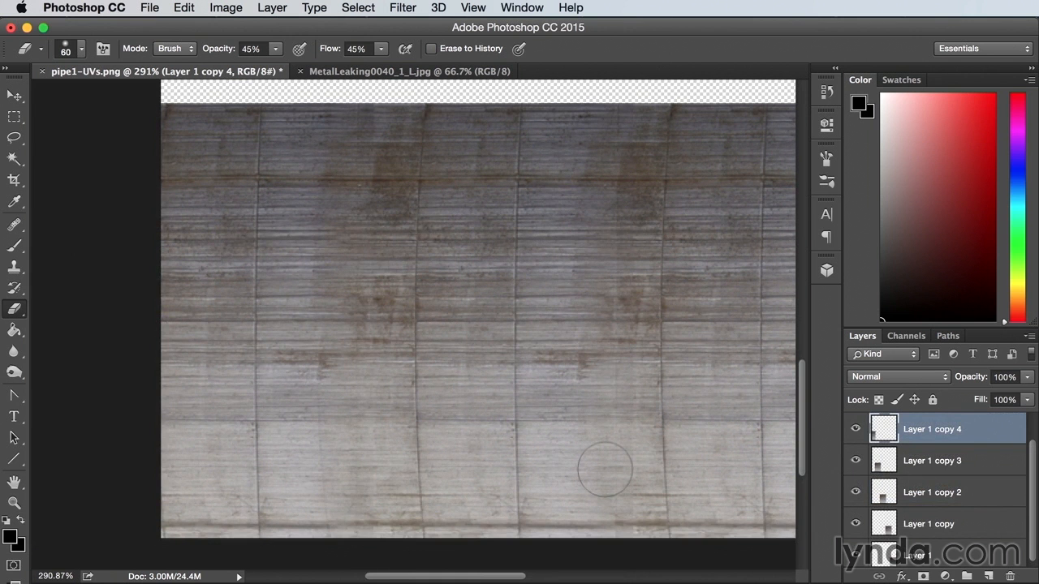
Fit the whole canvas on screen and show the uvs layer over the blended metal texture
key("super+0")
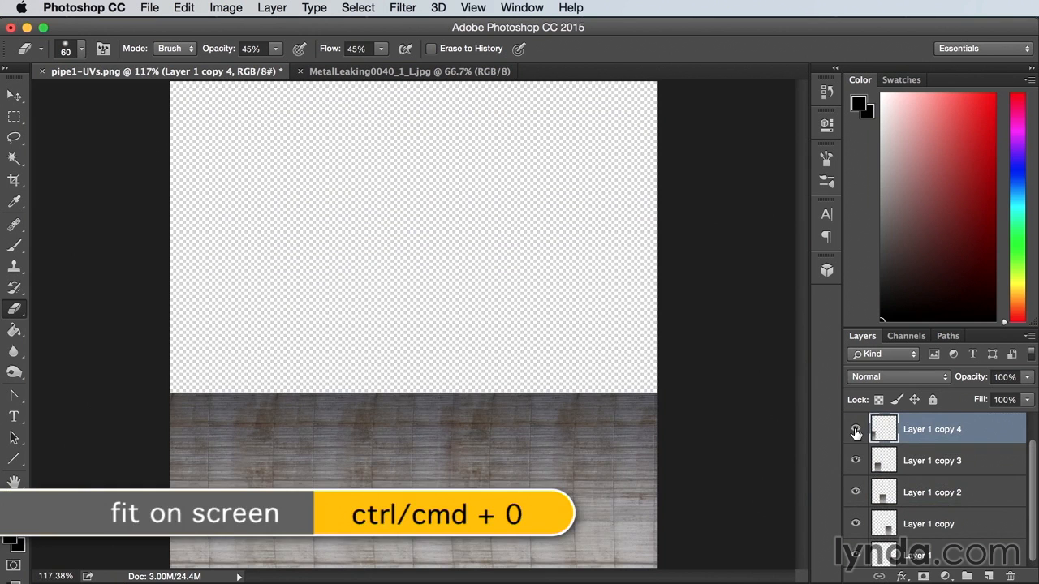
scroll(856, 432, "up", 1)
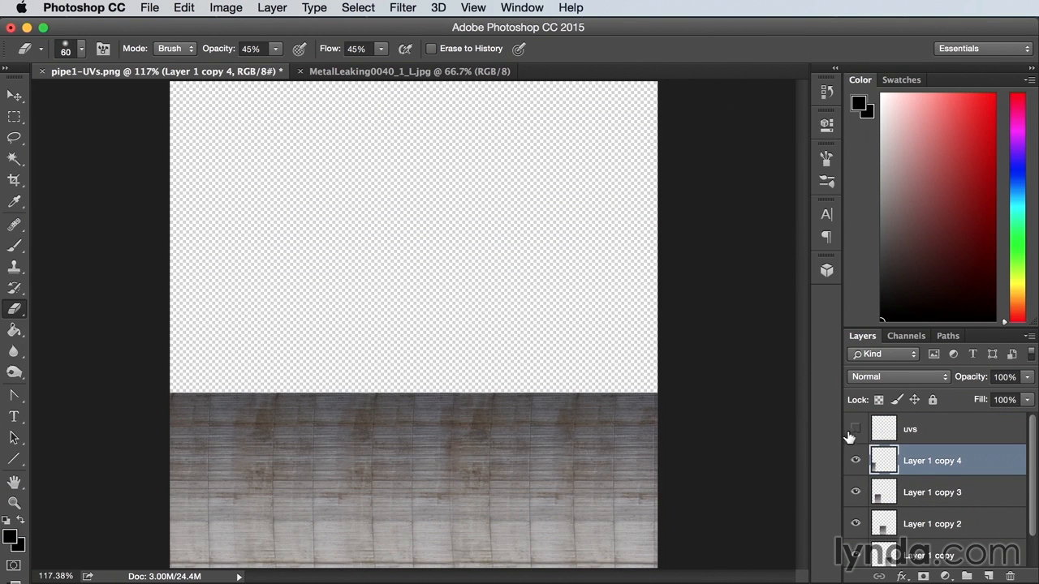
left_click(855, 428)
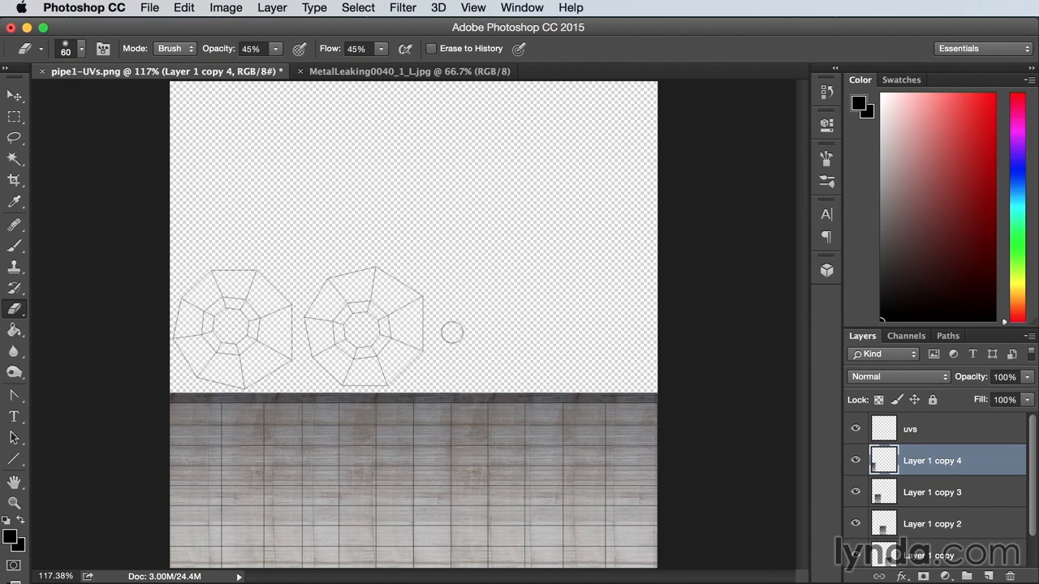
Open MetalLeaking0021_L.jpg from the textures folder
key("super+o")
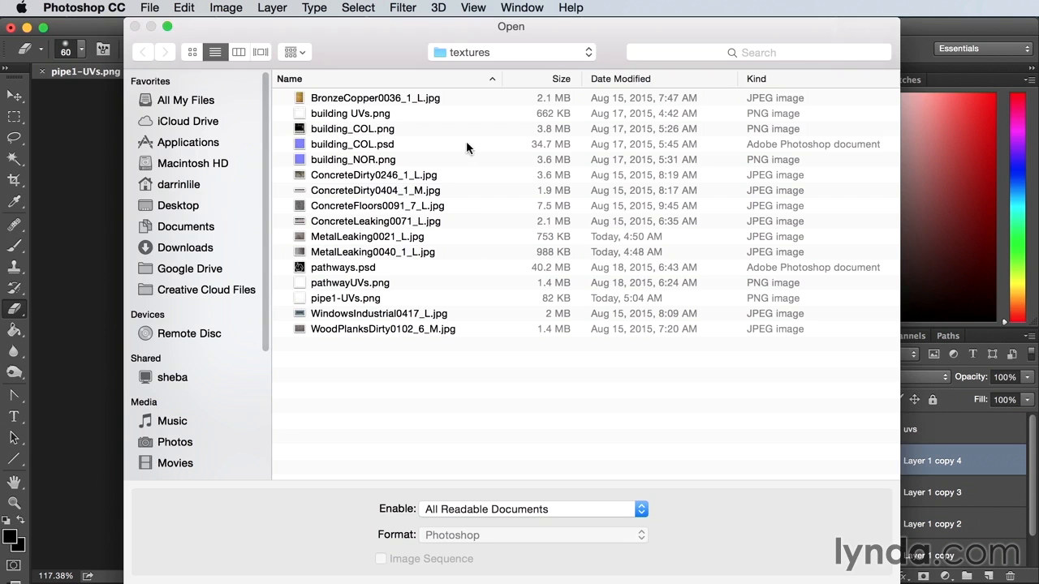
left_click(387, 236)
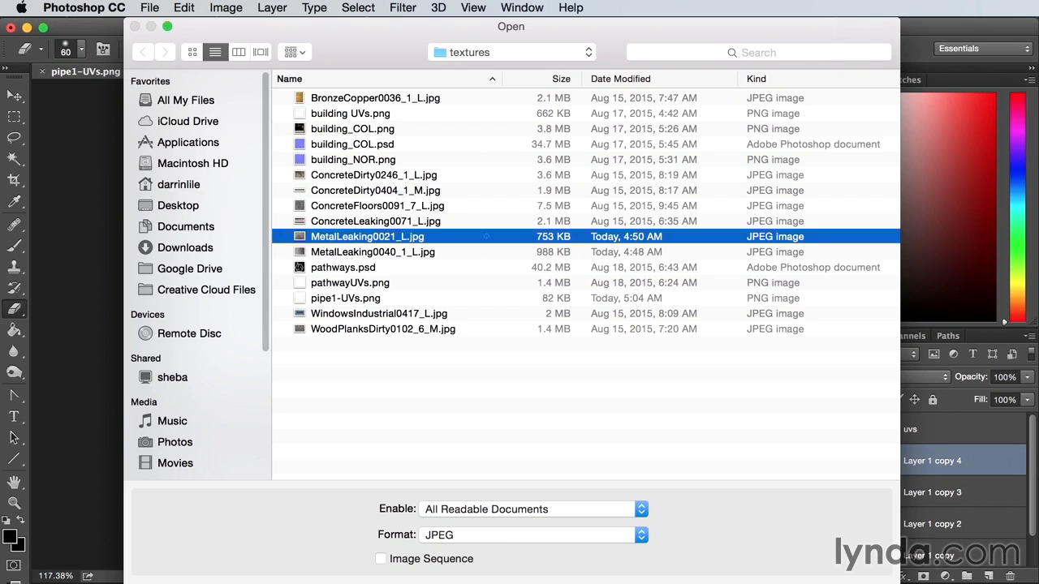
left_click_drag(881, 577, 826, 545)
left_click(812, 524)
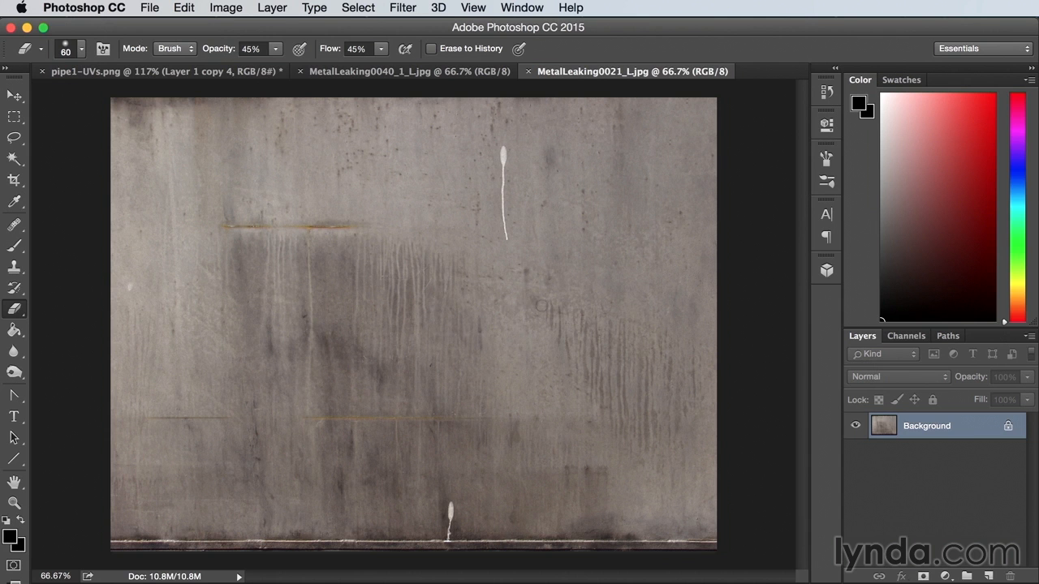
Copy a large circular area of clean metal beside the white streak and paste it into pipe1-UVs.png
left_click(13, 120)
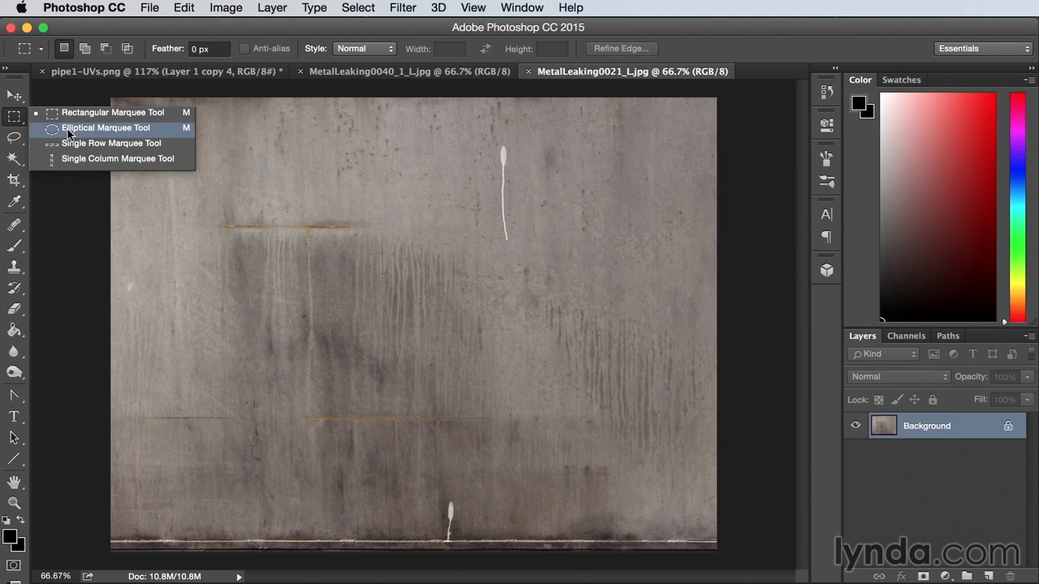
left_click(69, 130)
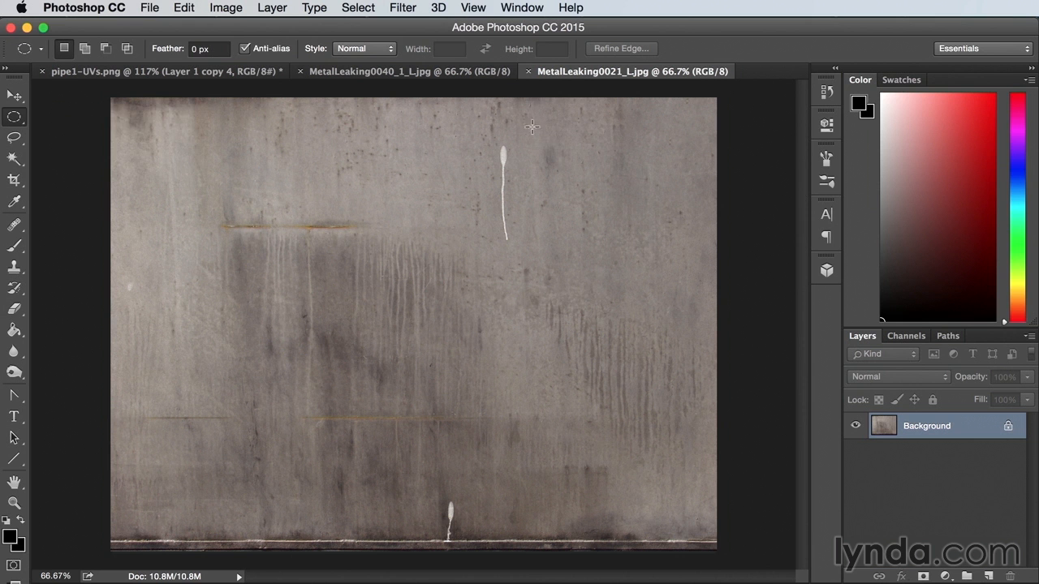
left_click_drag(534, 129, 742, 301)
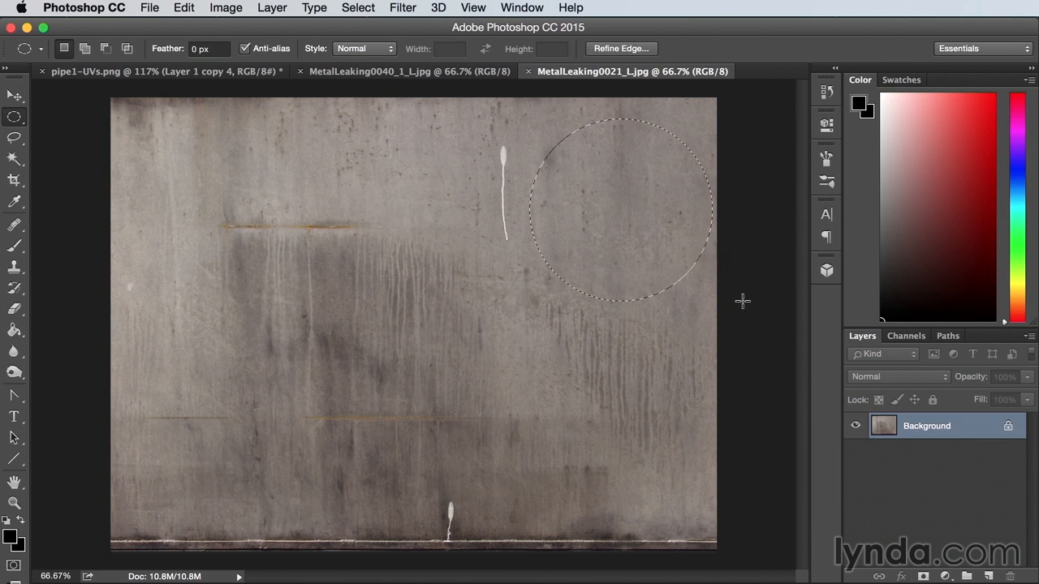
left_click(180, 72)
key("ctrl+v")
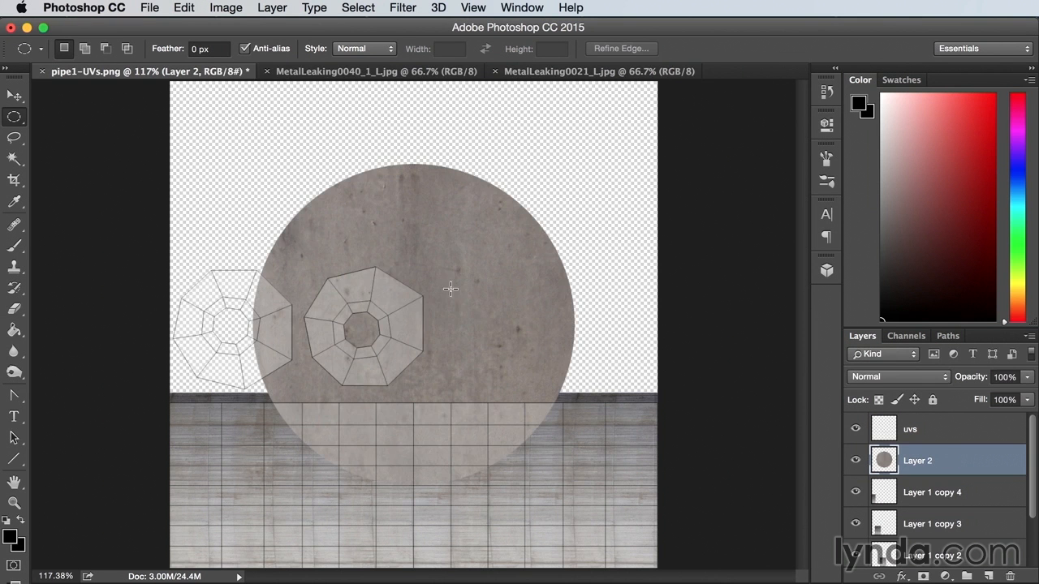
Shrink the metal circle to cover the right round UV cap, duplicate it over the left cap, and hide the uvs layer
left_click(14, 97)
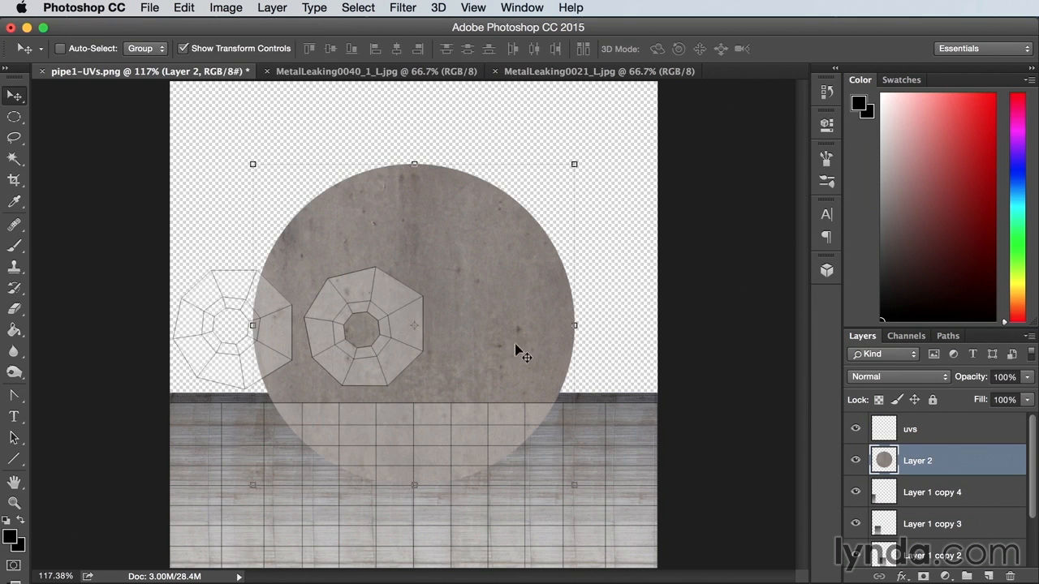
left_click_drag(580, 157, 400, 337)
left_click_drag(334, 397, 371, 316)
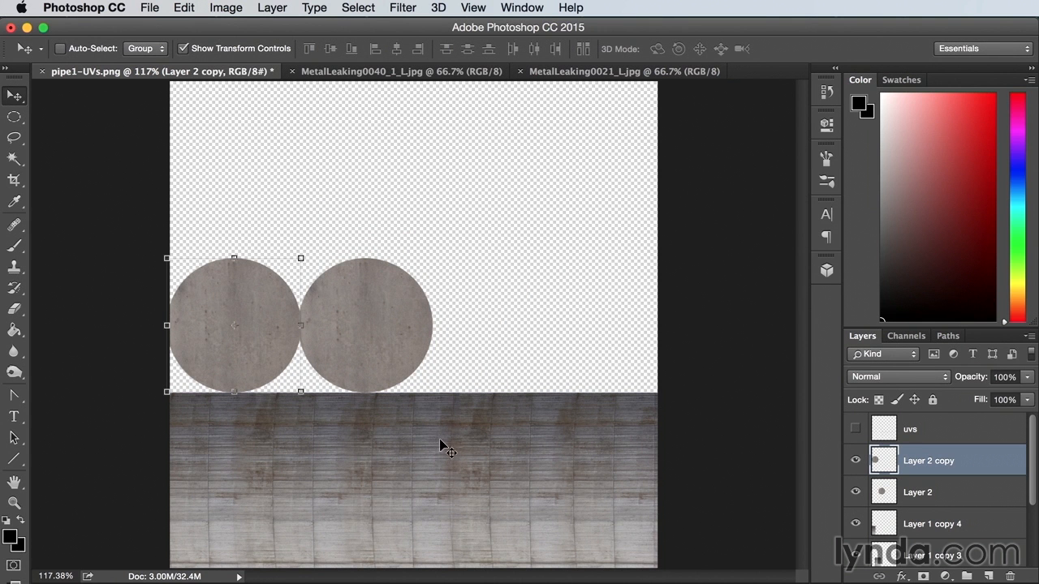
Merge Layer 2 and Layer 2 copy into a single layer holding both metal circles
left_click(979, 497)
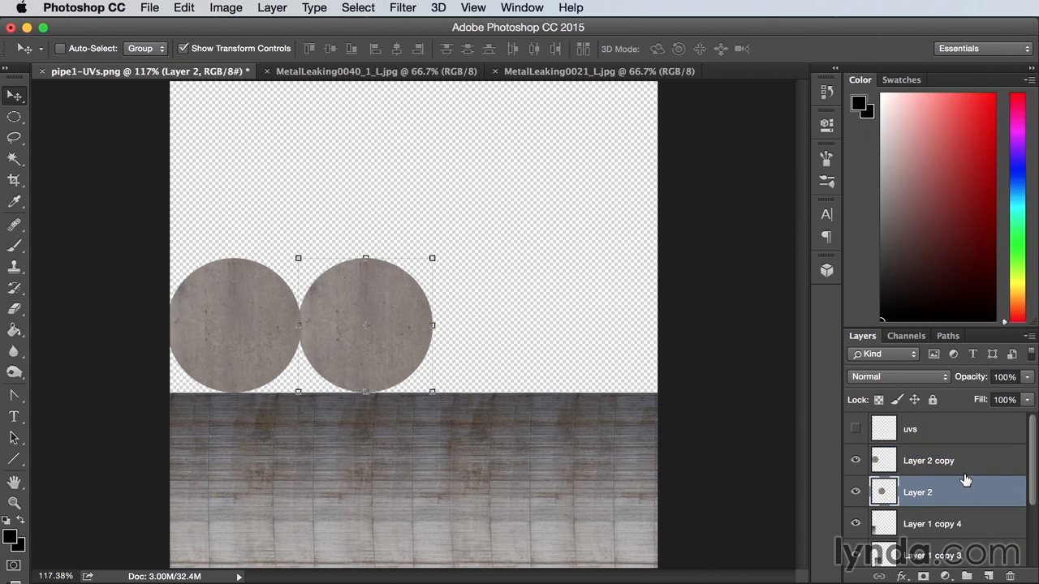
left_click(952, 471, "shift")
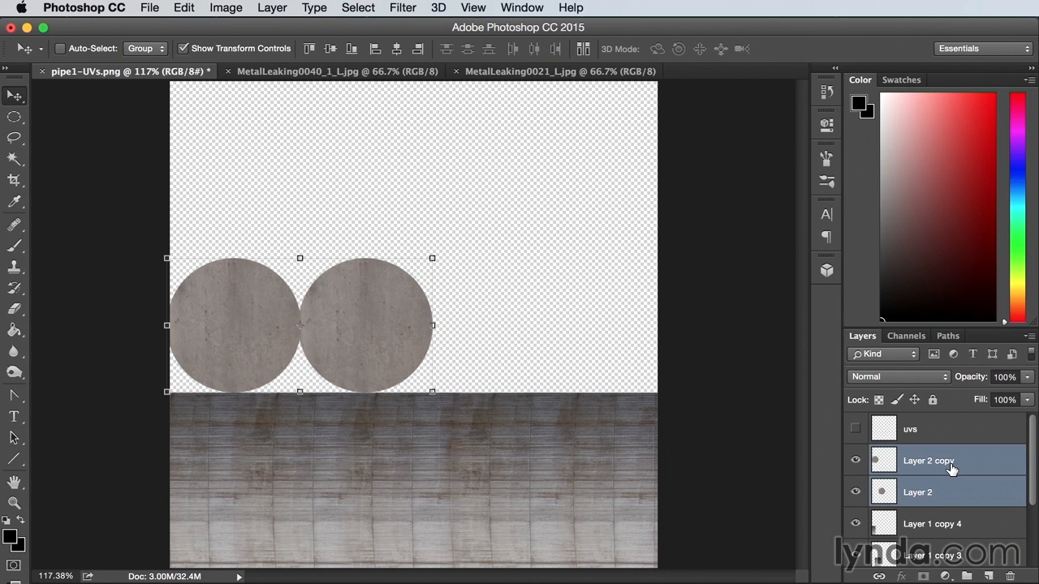
key("ctrl+e")
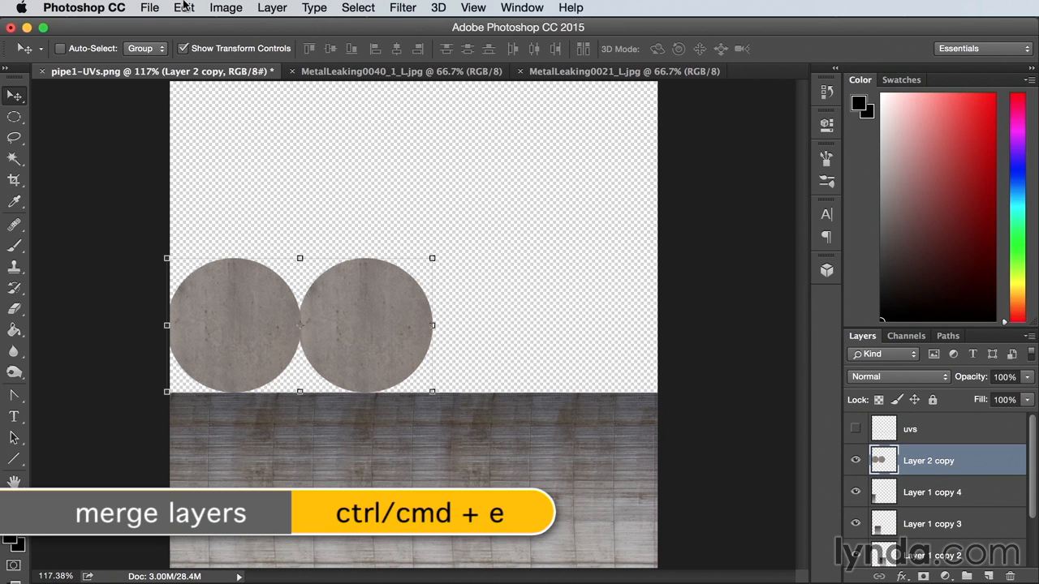
Add a Brightness/Contrast adjustment layer clipped to the merged circles layer
left_click(262, 8)
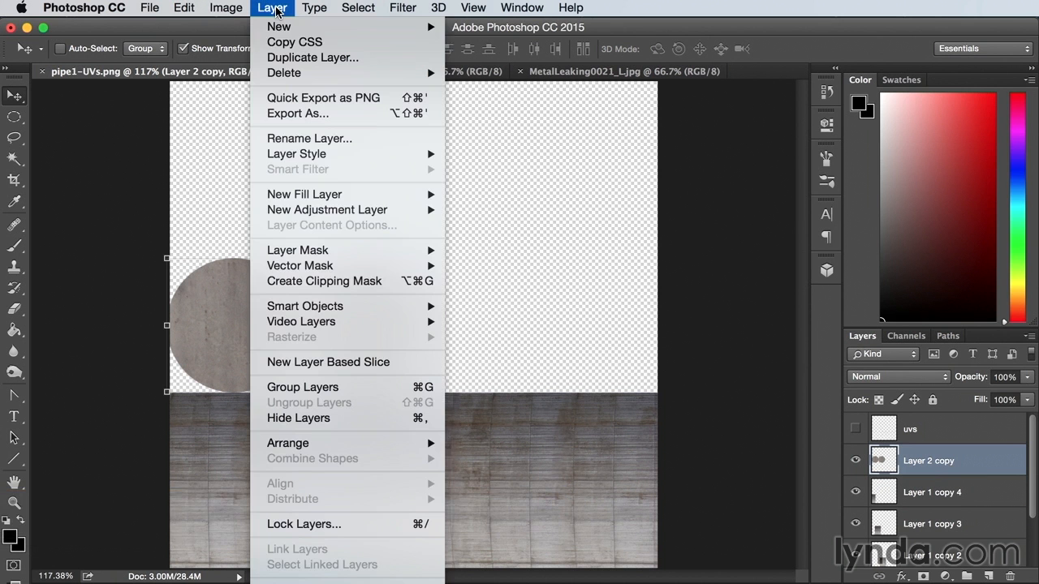
mouse_move(327, 211)
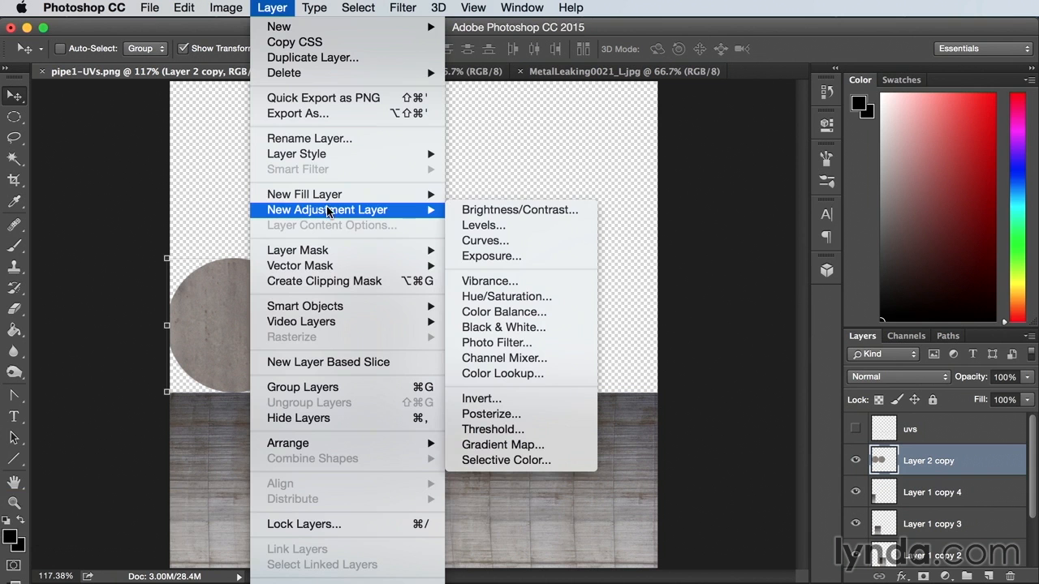
left_click(549, 212)
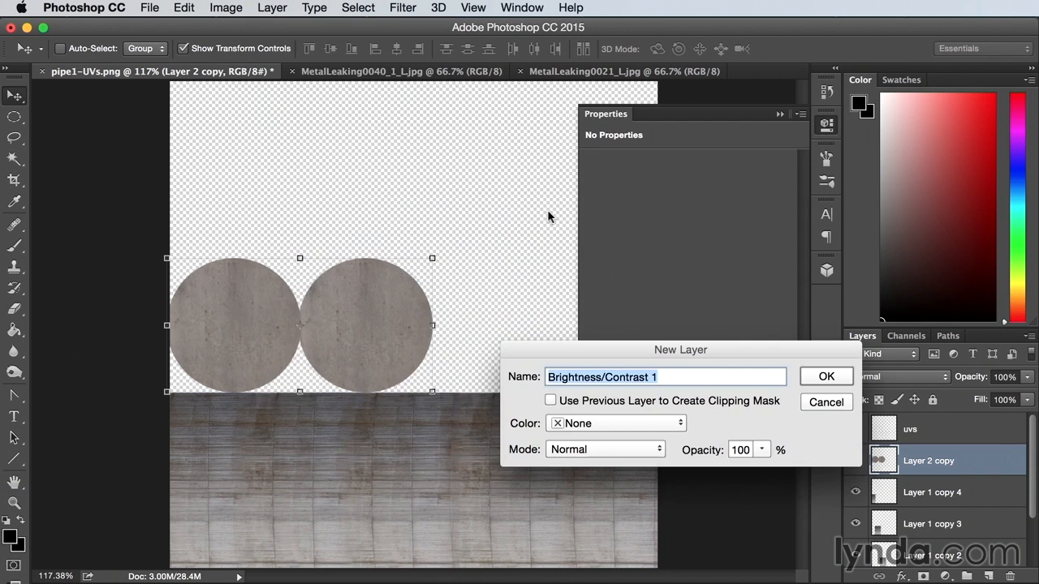
left_click(550, 401)
left_click(825, 376)
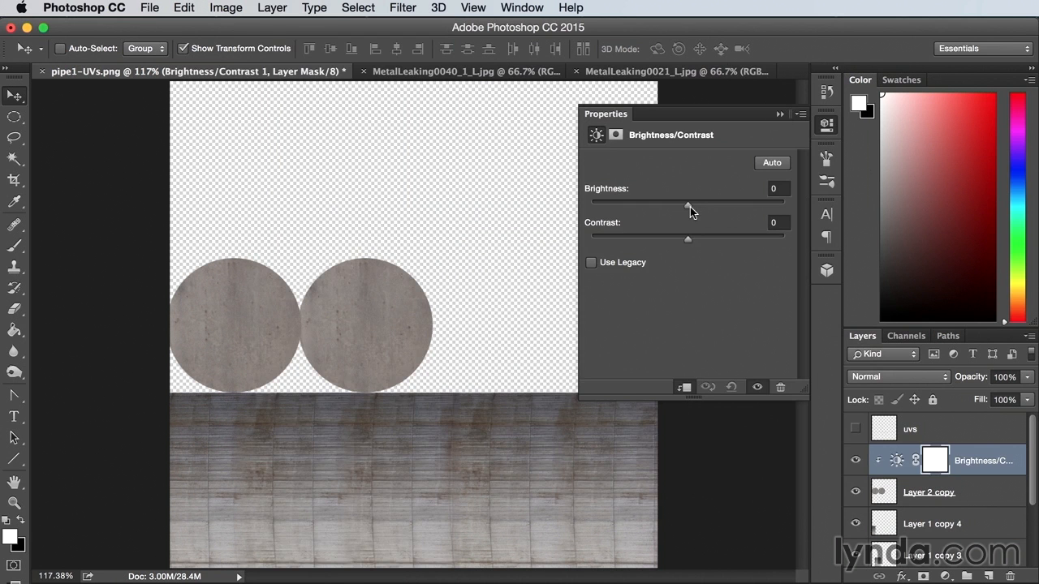
Darken the metal circles by lowering the brightness slightly past -49 and raising the contrast to 34
left_click_drag(690, 208, 720, 238)
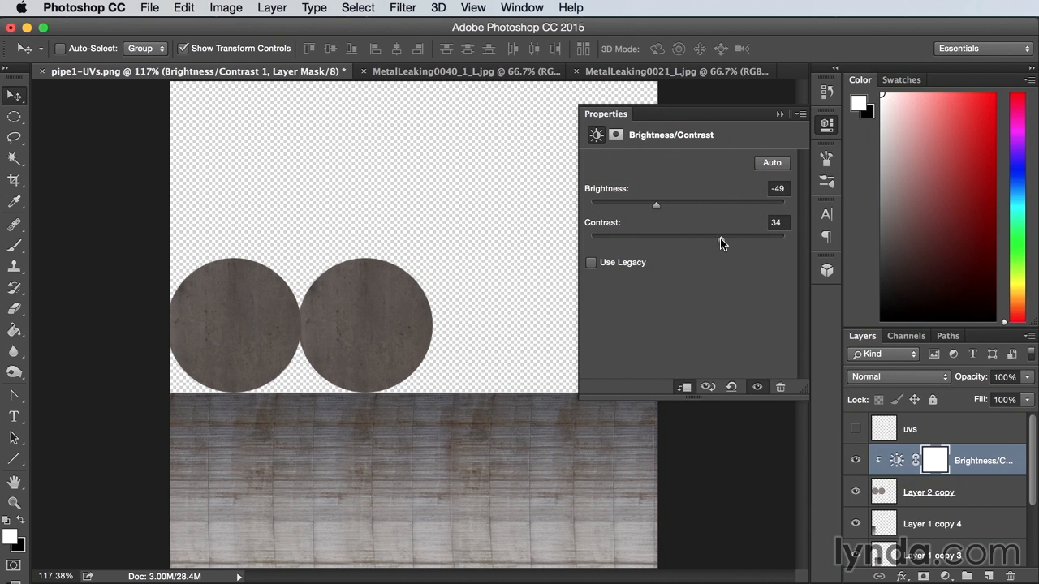
left_click_drag(657, 208, 649, 208)
left_click(779, 116)
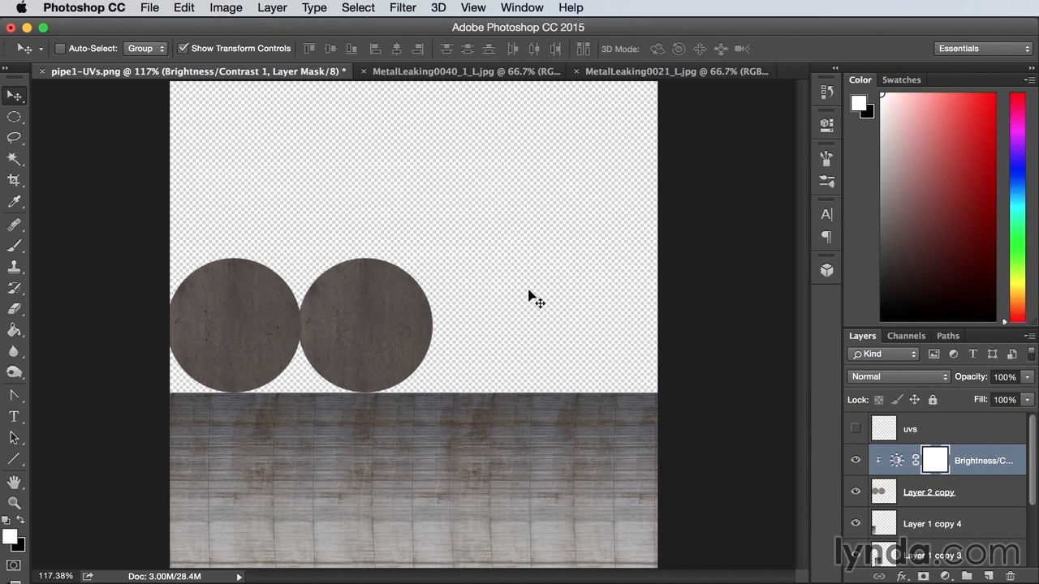
Merge the pipe texture layers, from Layer 1 up to Layer 1 copy 4, into one layer
left_click_drag(1033, 436, 1034, 524)
left_click(1003, 551)
scroll(1034, 552, "up", 3)
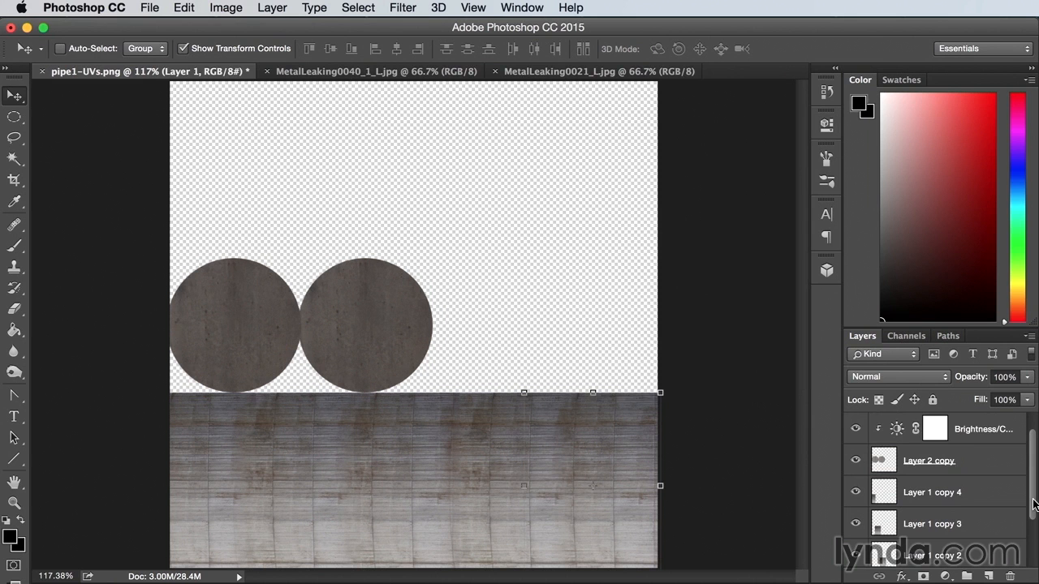
left_click(975, 499, "shift")
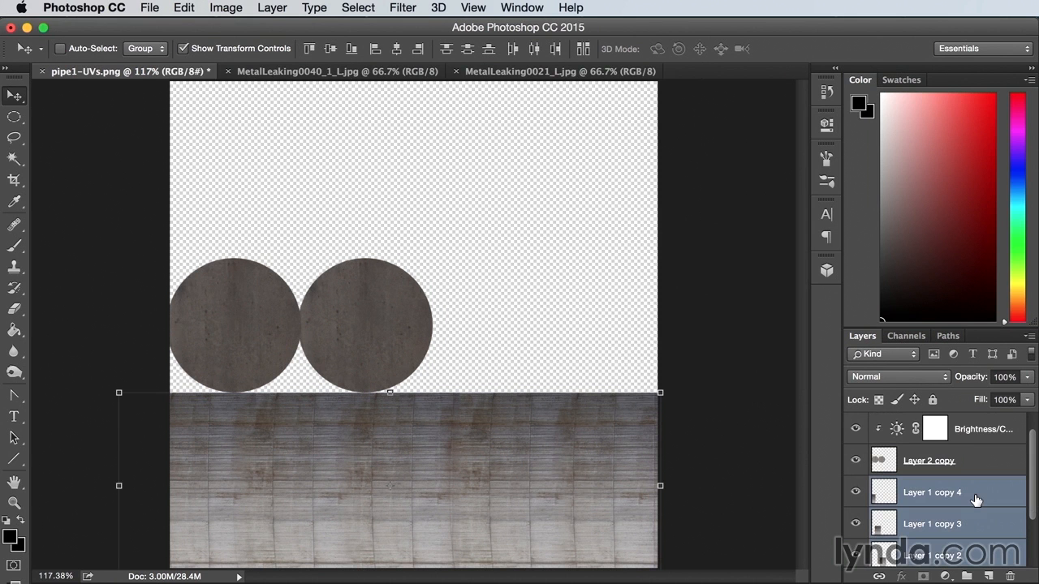
key("super+e")
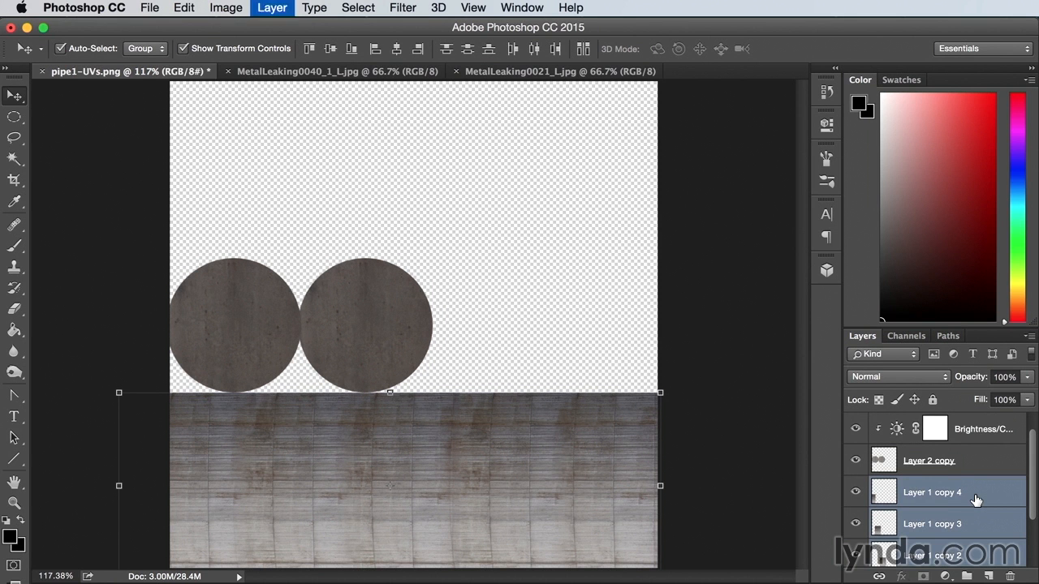
Add a new layer beneath the pipe texture layer and fill it with black using the Paint Bucket
left_click(989, 576)
left_click_drag(940, 525, 951, 562)
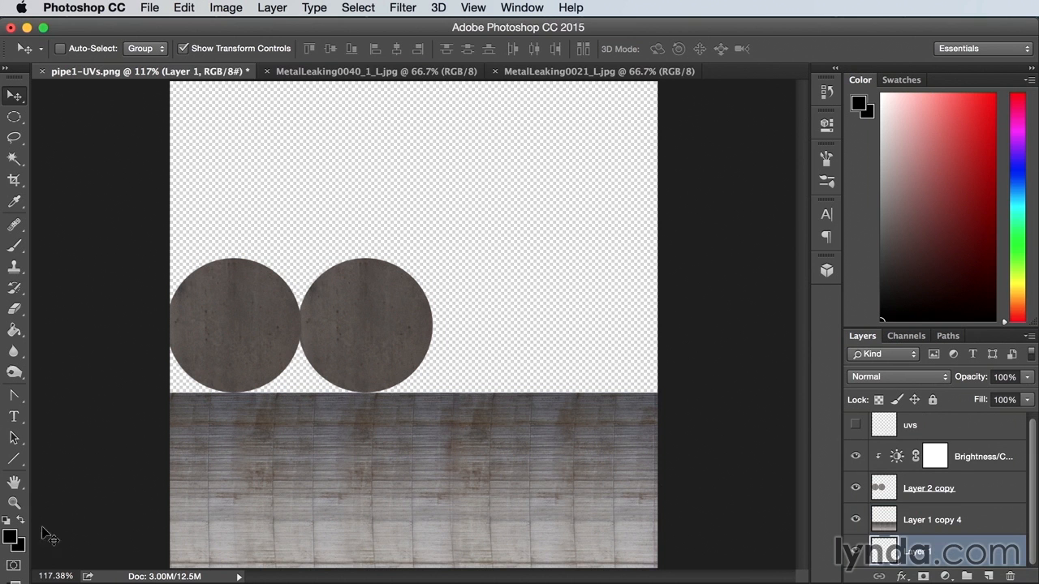
left_click(11, 536)
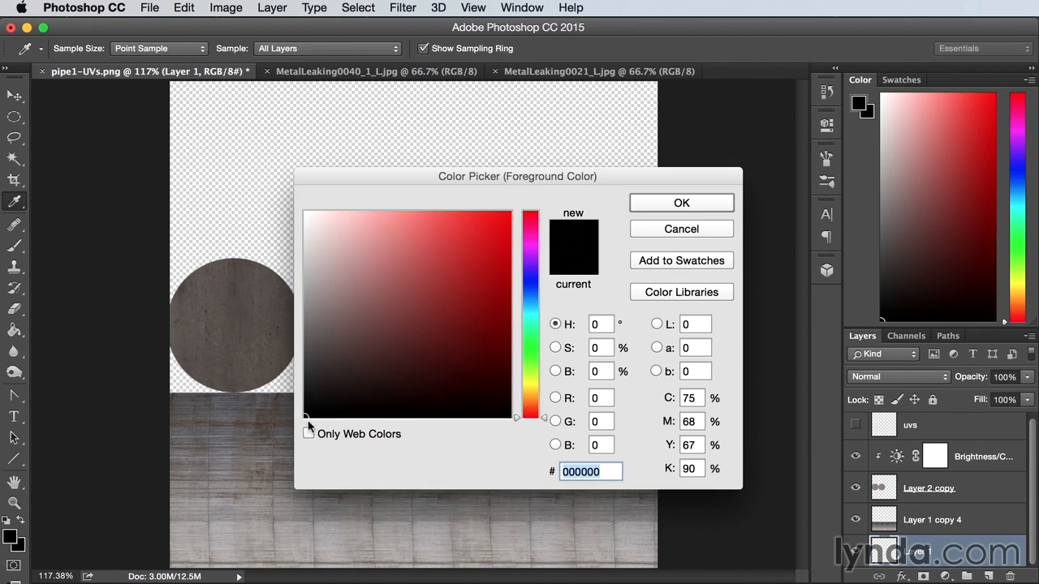
left_click(699, 205)
key("v")
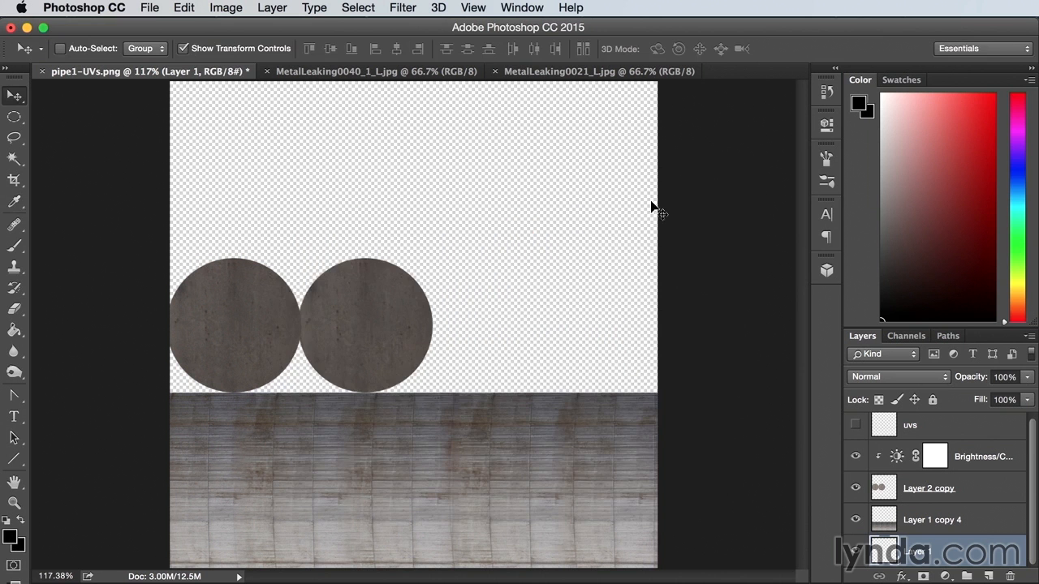
left_click(13, 333)
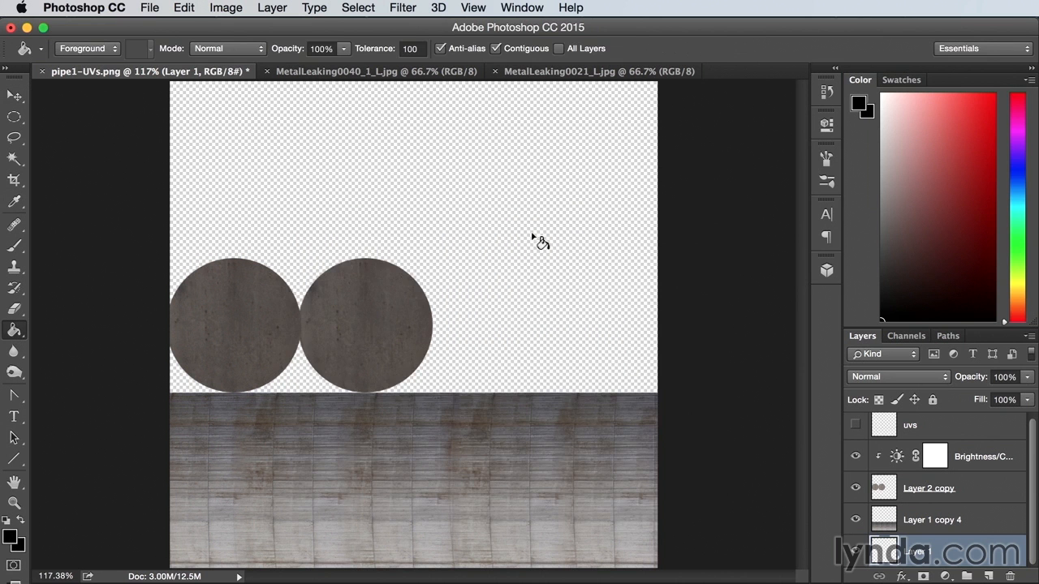
left_click(552, 230)
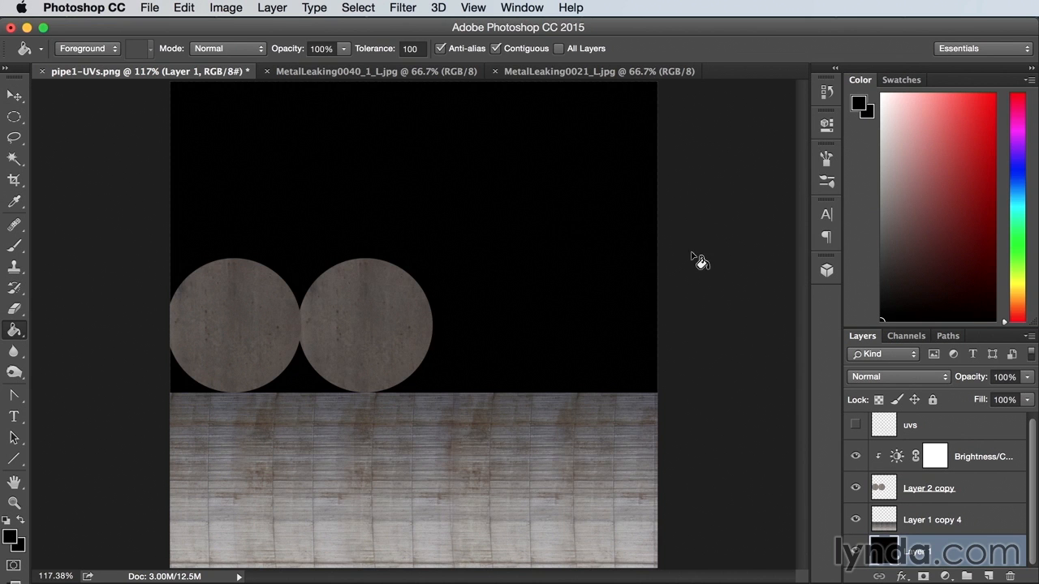
Group the background, pipe texture, circles and Brightness/Contrast layers and name the group "color"
left_click(980, 459, "shift")
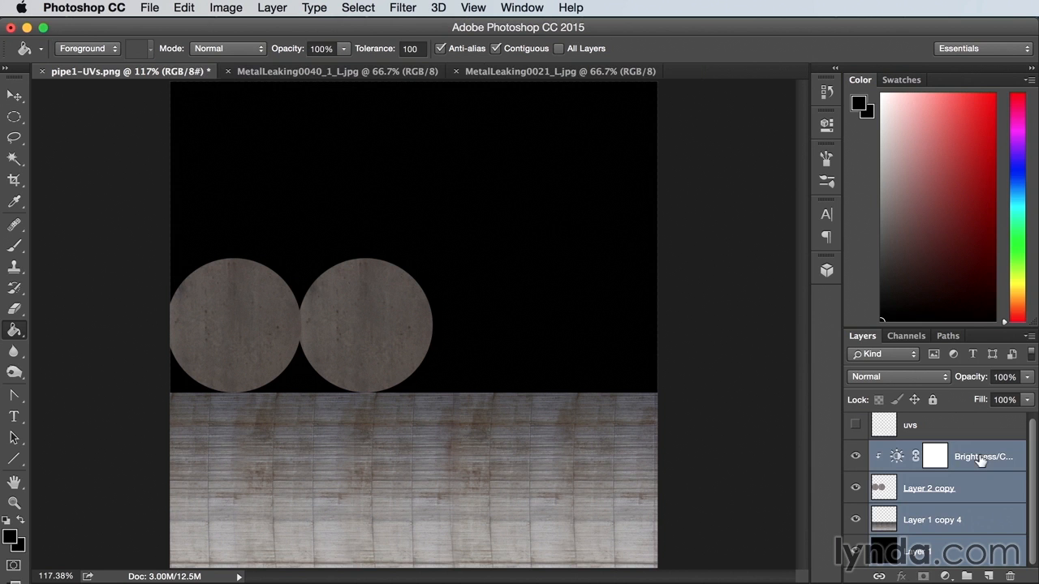
left_click(968, 578)
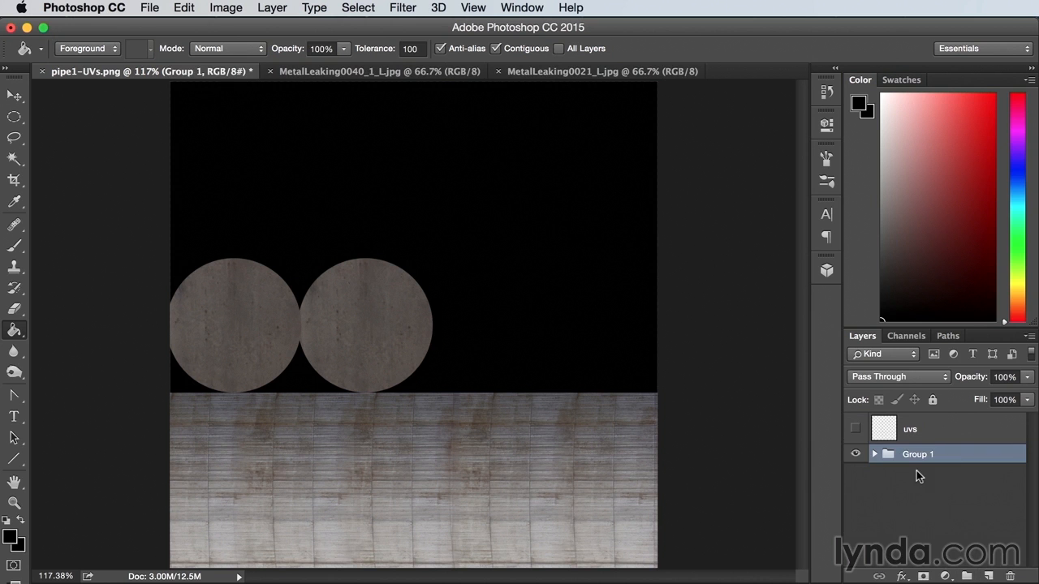
double_click(916, 455)
type("color")
key("Return")
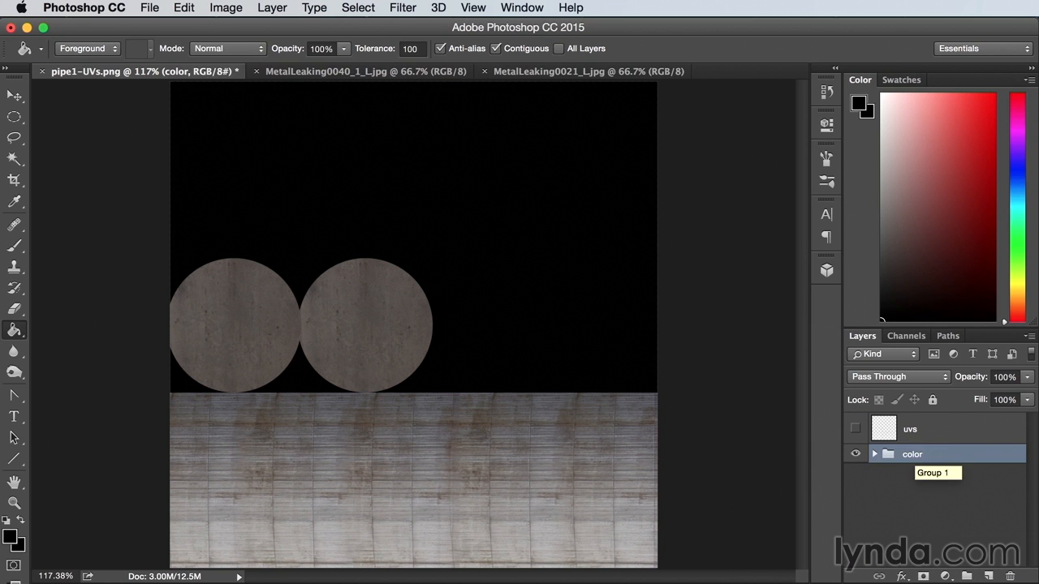
Duplicate the color group, name the copy "normal", and hide the original color group
left_click_drag(943, 458, 947, 448)
double_click(922, 455)
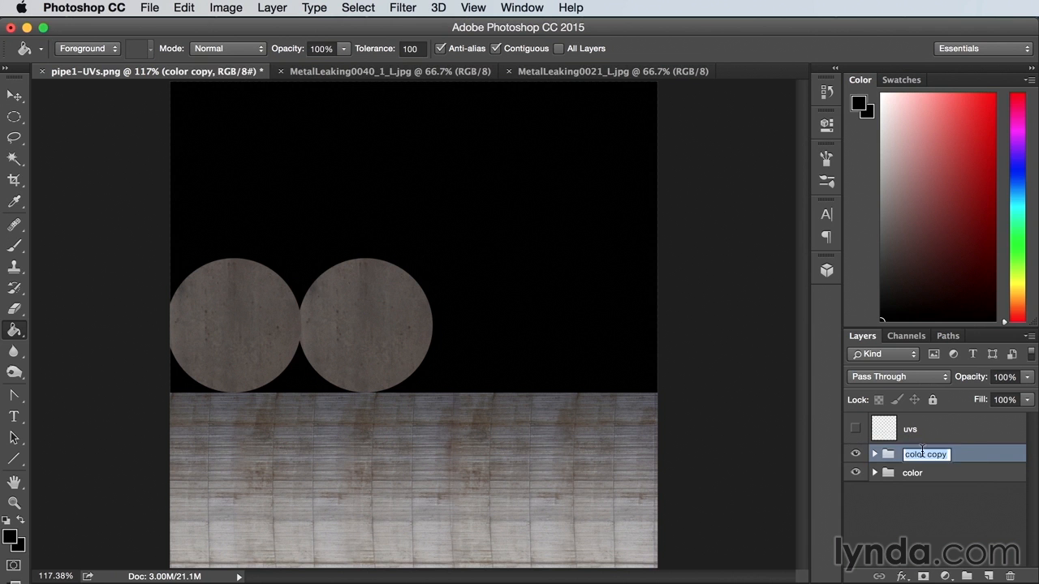
type("nora")
type("al")
key("Return")
left_click(856, 472)
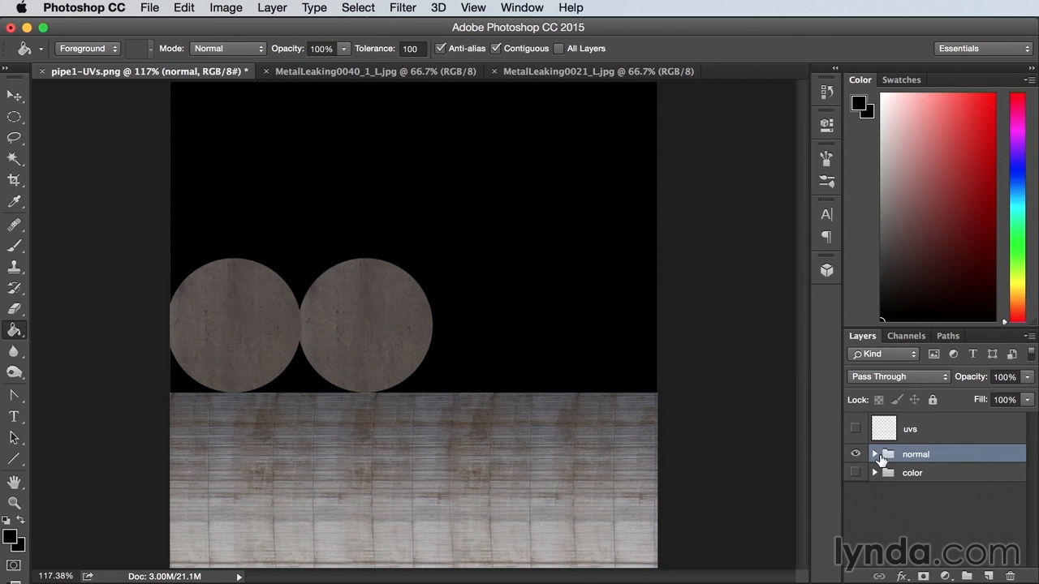
Merge all layers inside the normal group into a single layer and name it "normal"
left_click(877, 455)
left_click(1008, 474)
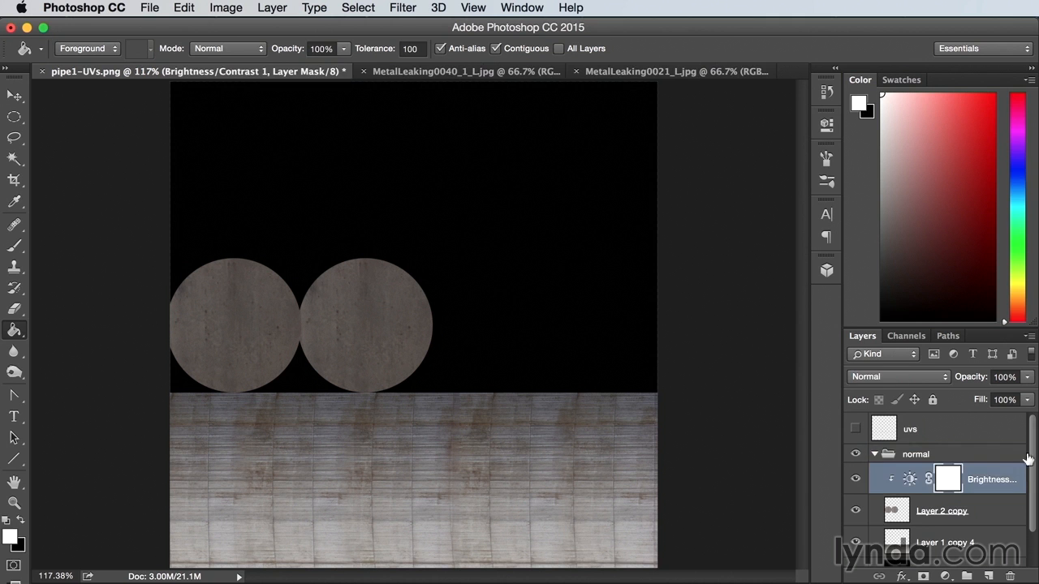
left_click_drag(1033, 455, 1033, 515)
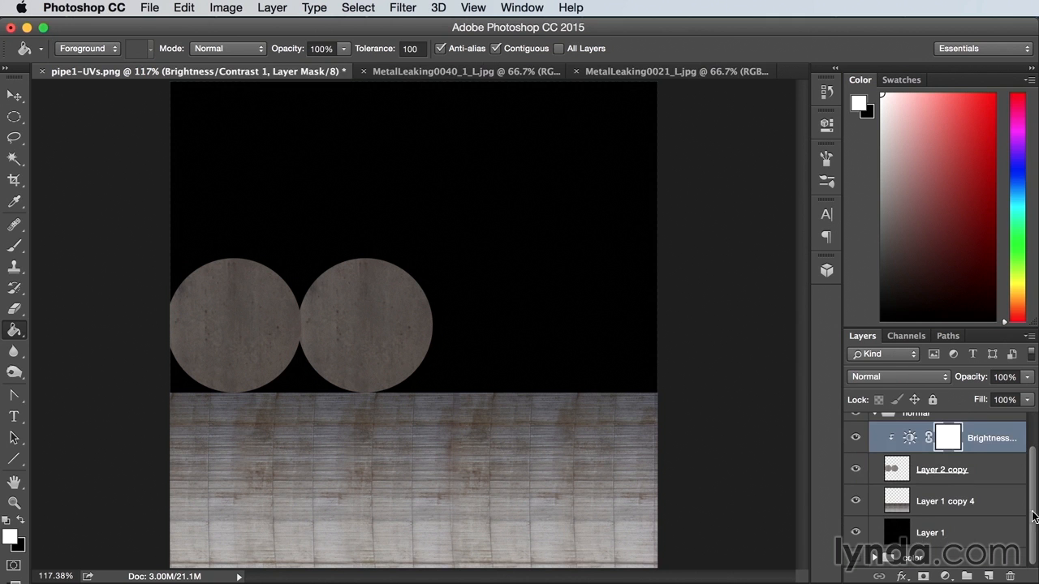
left_click(969, 533, "shift")
key("super+e")
double_click(958, 480)
type("n")
key("Return")
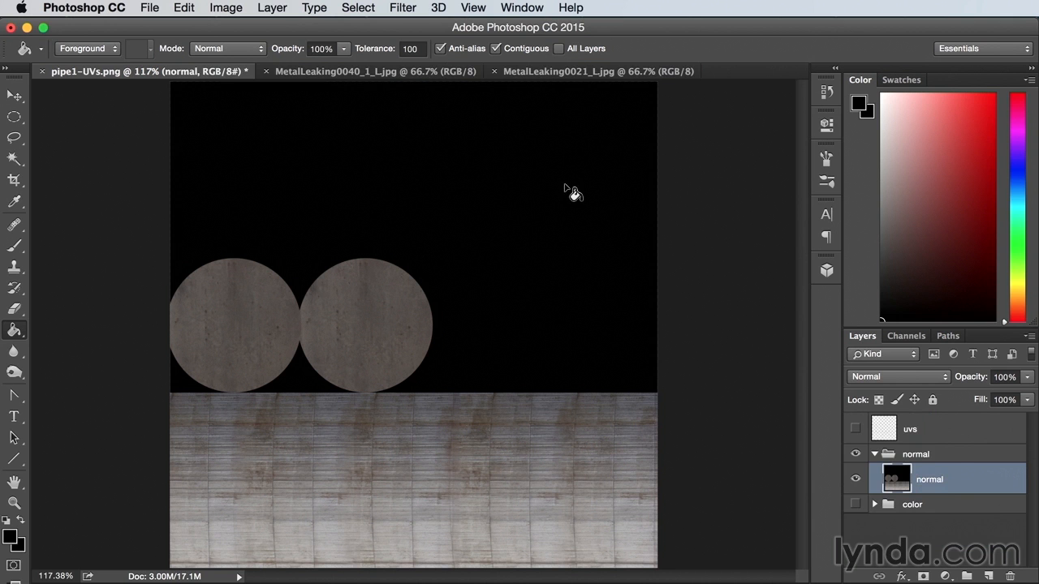
Convert the merged layer into a normal map with the Generate Normal Map filter, keeping its default settings
left_click(403, 8)
mouse_move(446, 187)
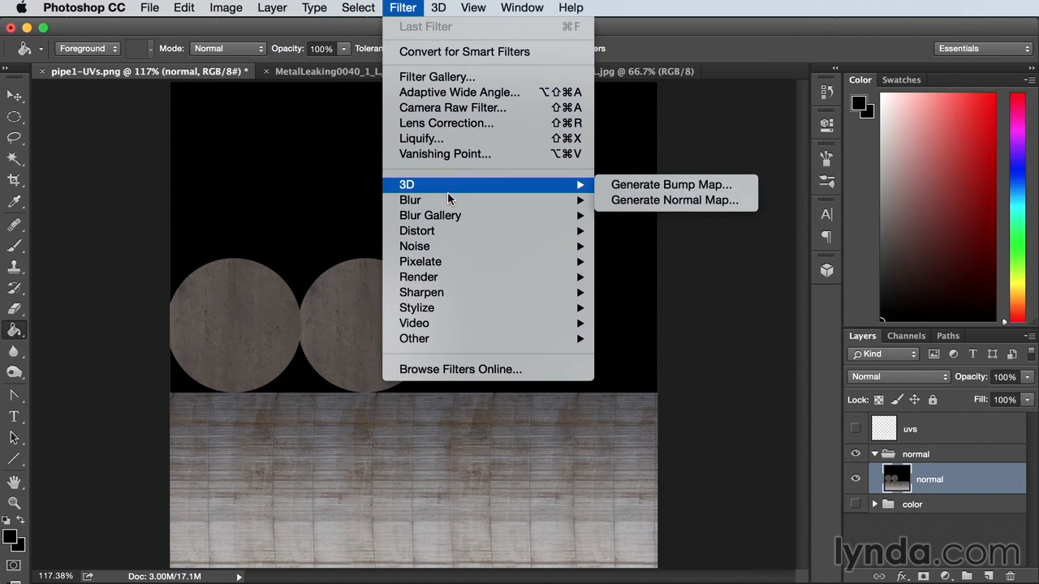
left_click(703, 206)
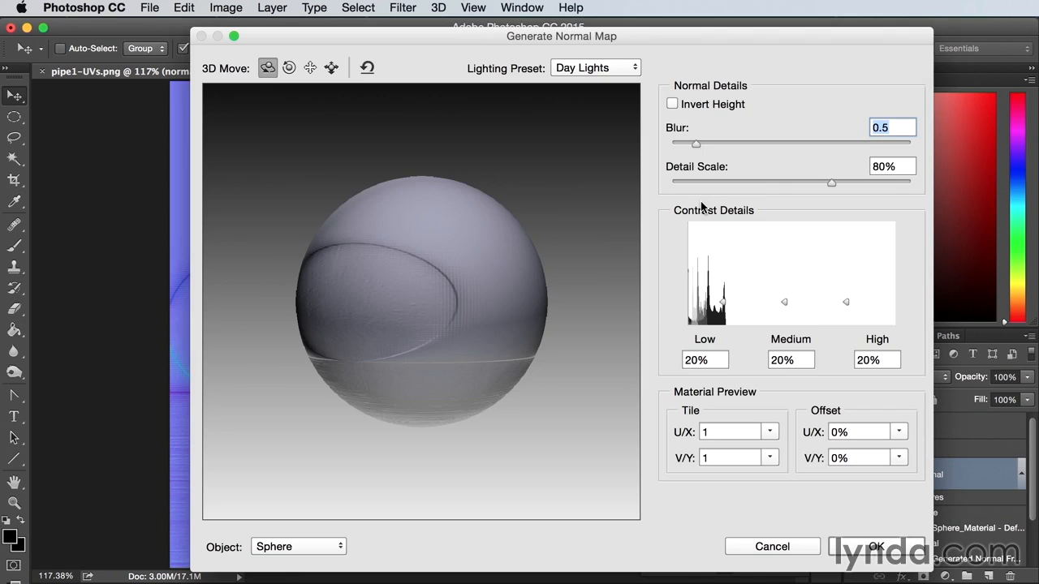
left_click_drag(520, 330, 529, 295)
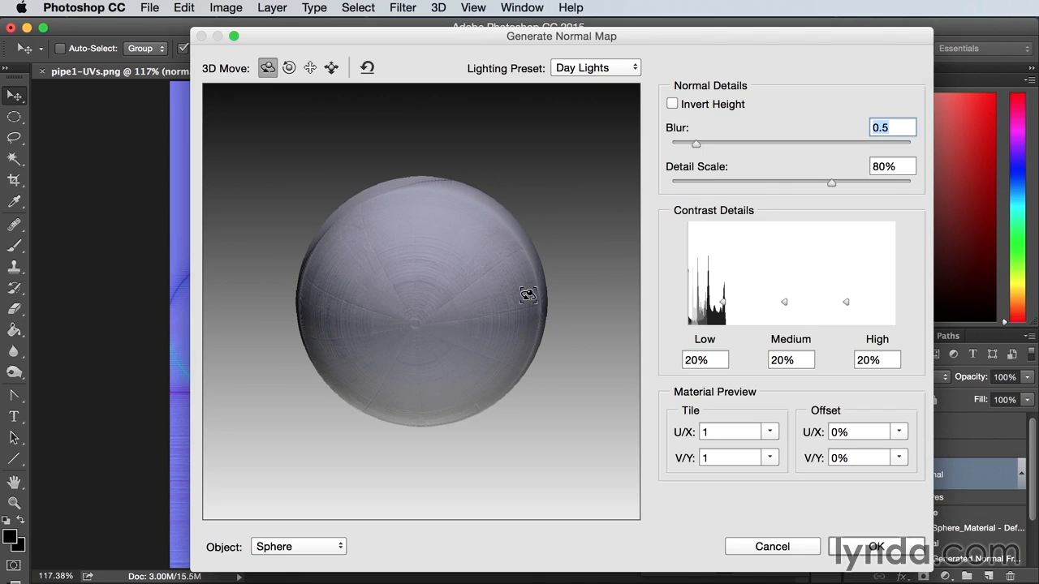
left_click(887, 554)
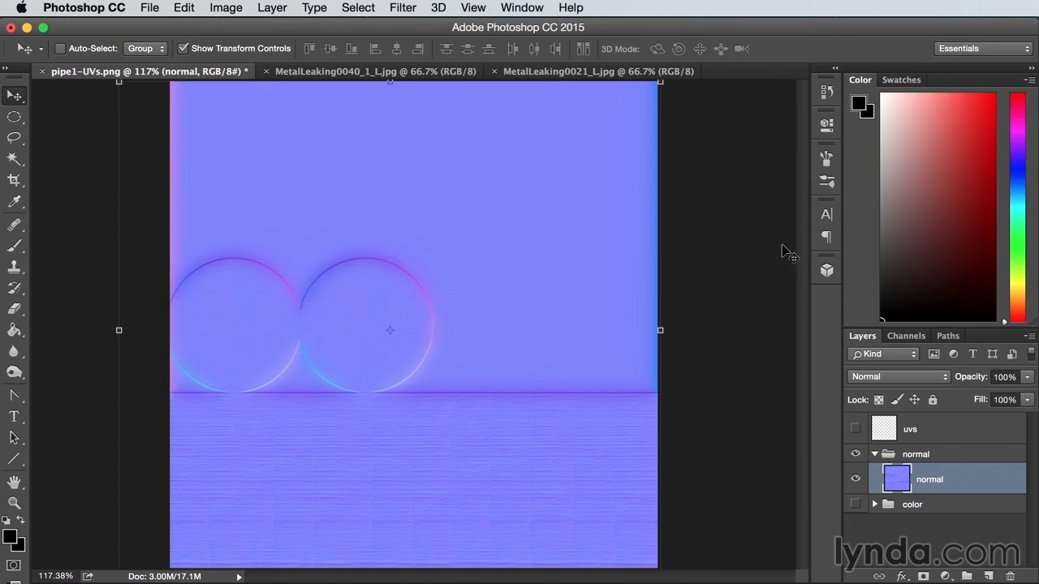
Hide the normal layer, show the color group, and export the image to the textures folder as pipe1_COL.png
left_click(856, 479)
left_click(856, 504)
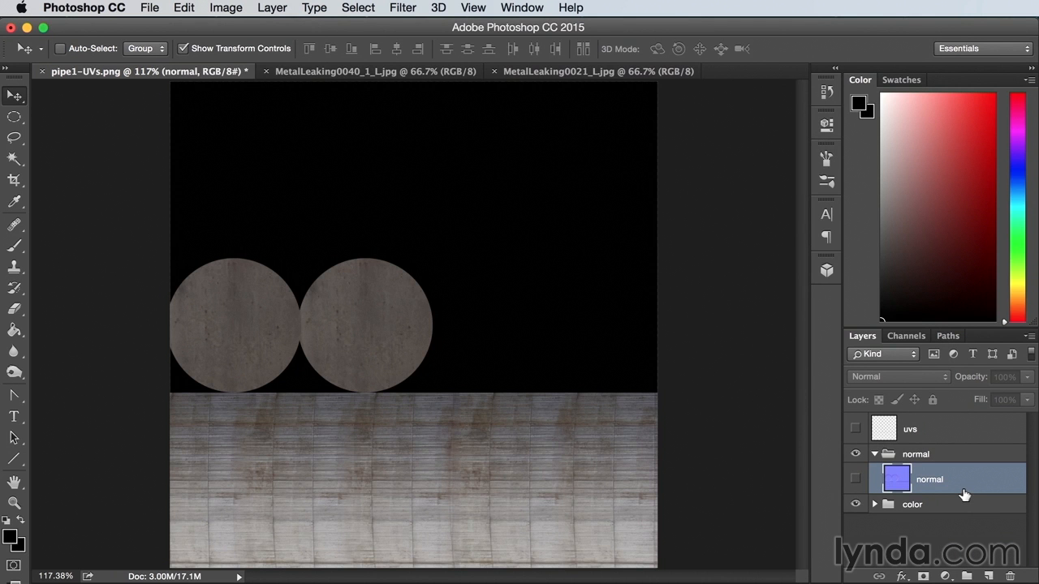
left_click(151, 8)
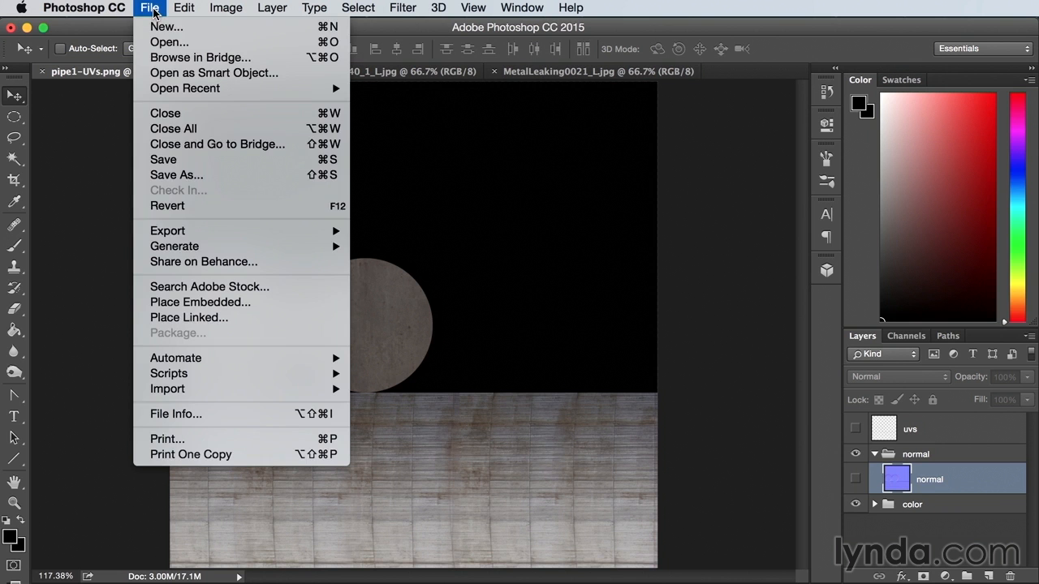
mouse_move(180, 232)
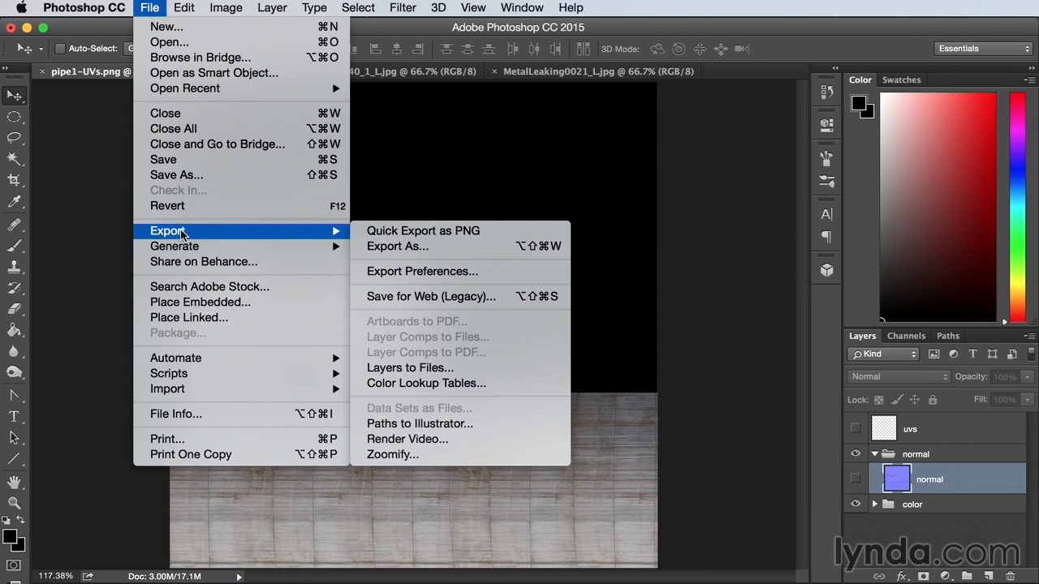
left_click(439, 234)
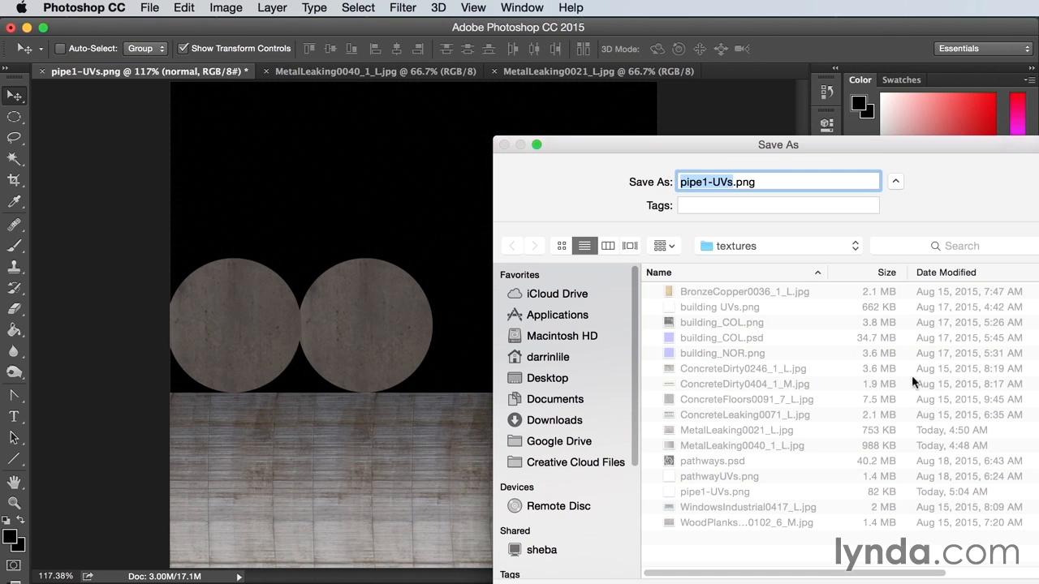
left_click_drag(911, 149, 646, 52)
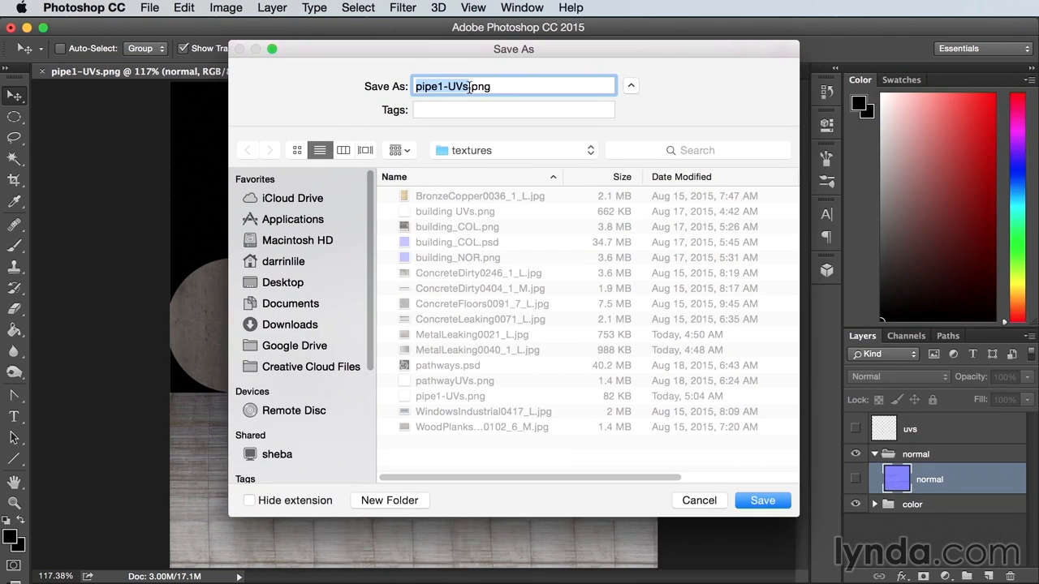
left_click(468, 86)
key("BackSpace")
key("BackSpace")
key("BackSpace")
key("BackSpace")
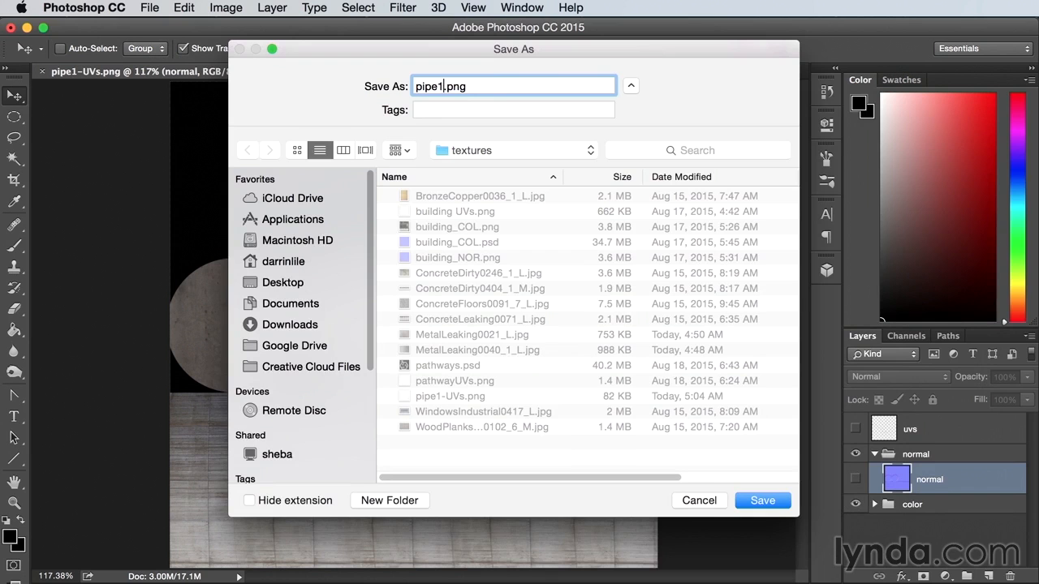
type("_COL")
left_click(773, 503)
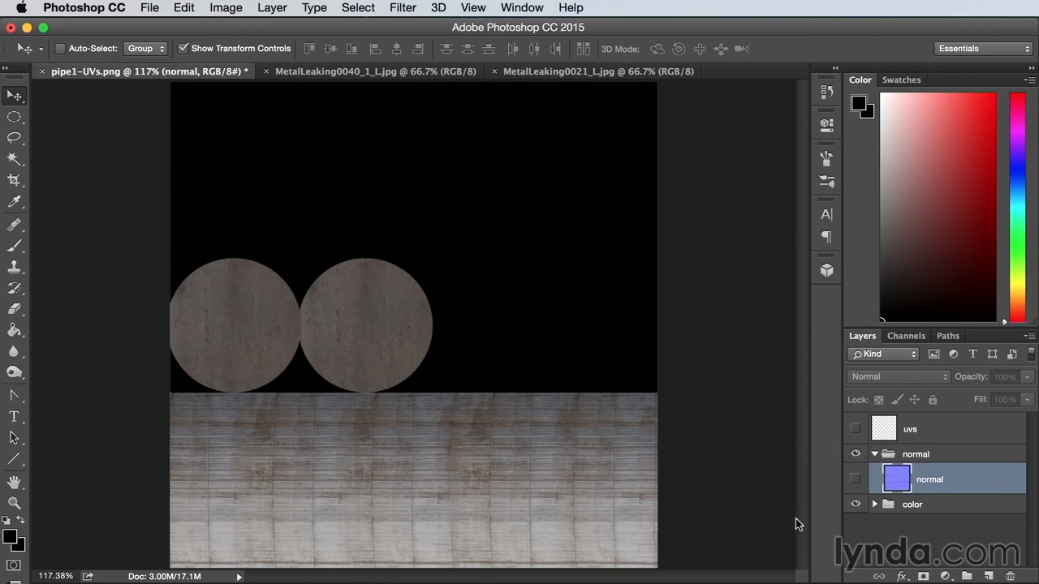
Hide the color group, show the normal layer, and export the image to the textures folder as pipe1_NOR.png
left_click(855, 505)
left_click(855, 479)
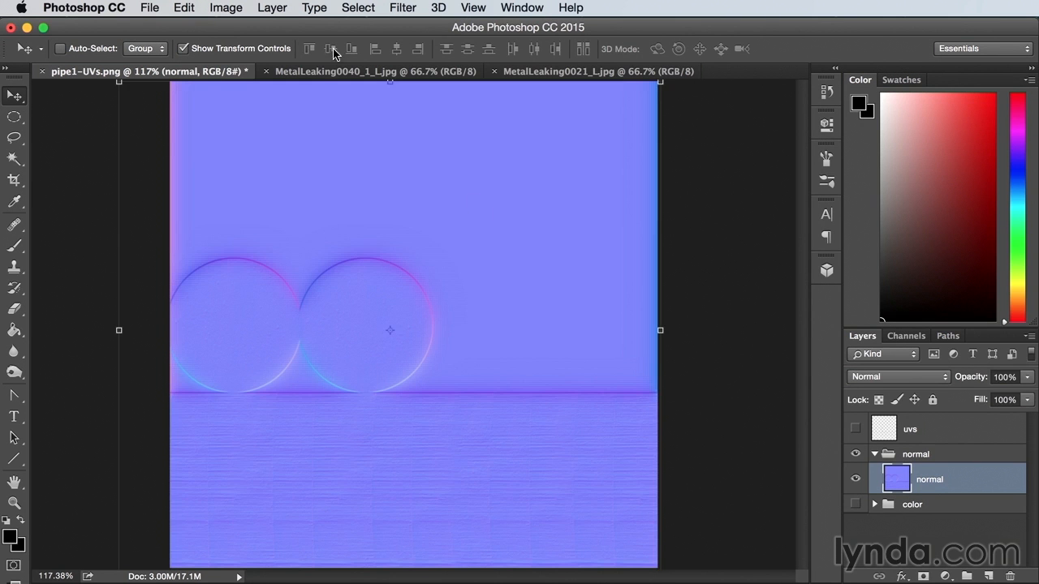
left_click(149, 9)
mouse_move(244, 233)
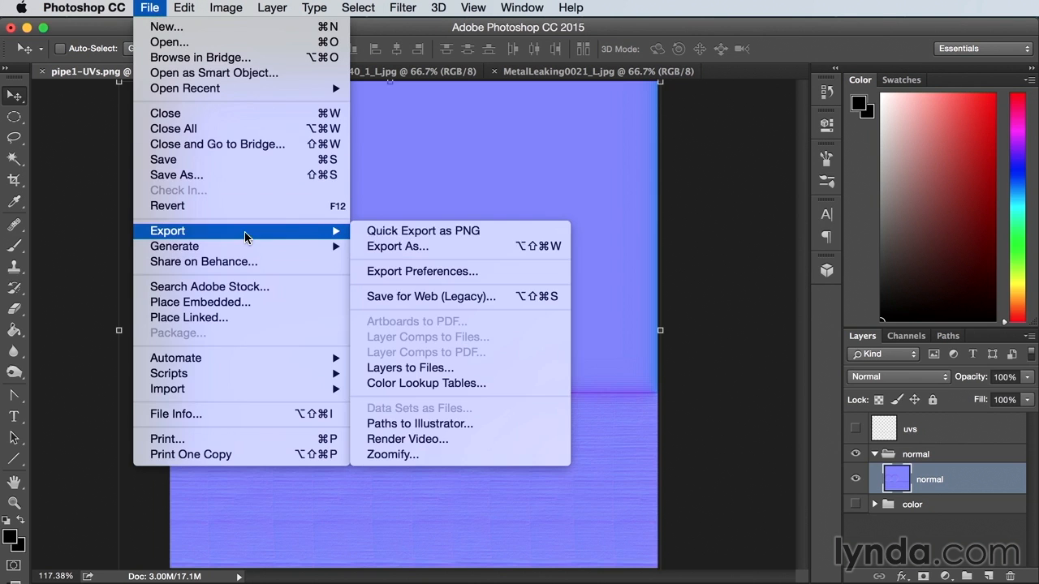
left_click(373, 231)
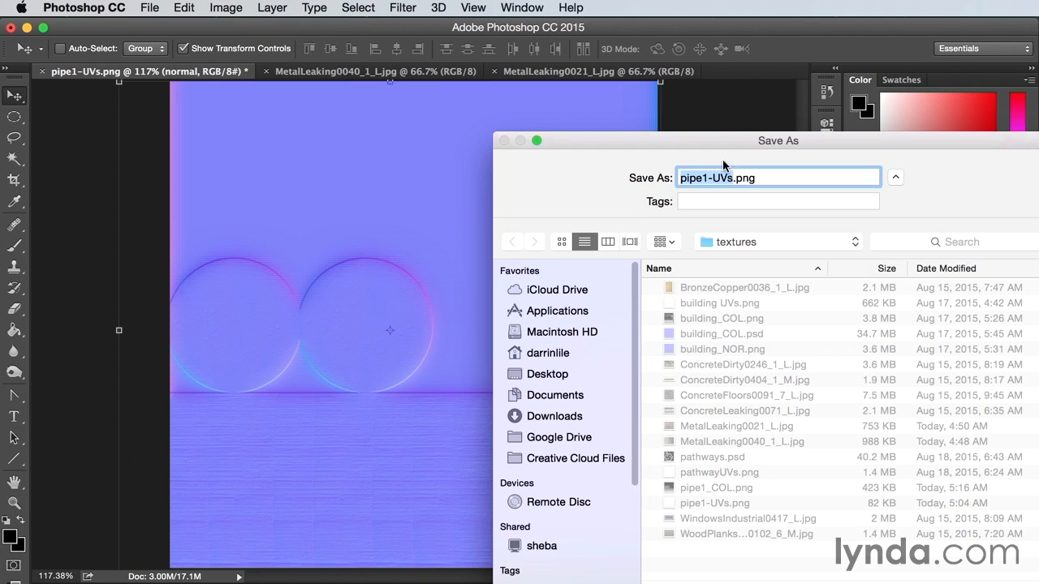
left_click_drag(730, 137, 419, 46)
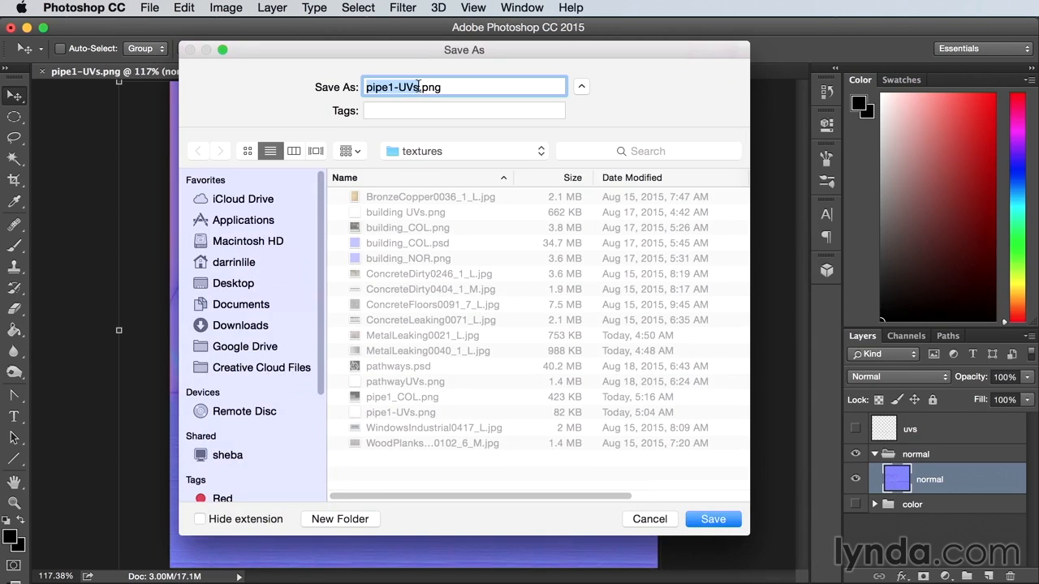
left_click(419, 86)
key("BackSpace")
key("BackSpace")
key("BackSpace")
key("BackSpace")
type("_NOR")
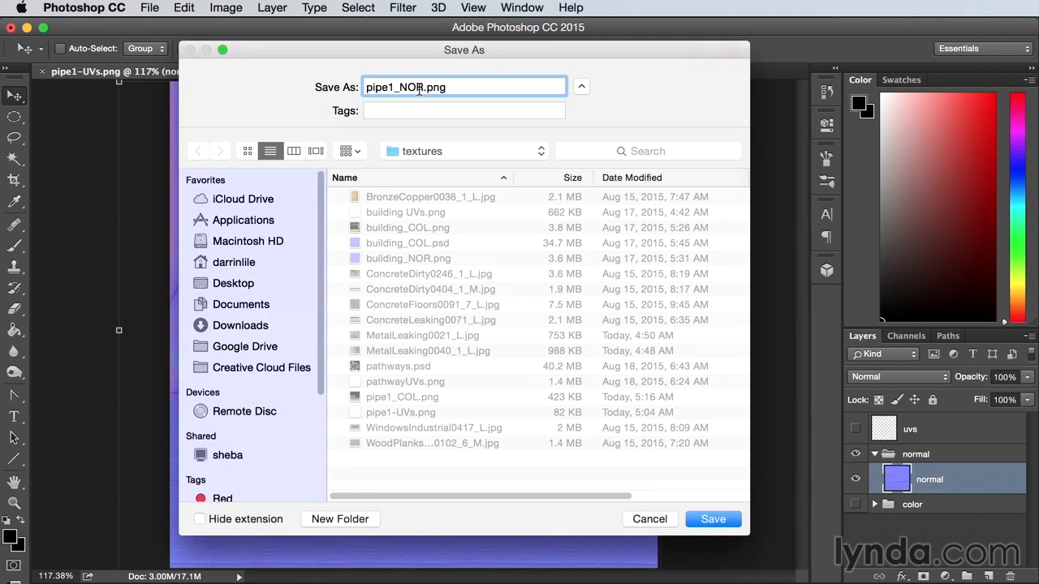
left_click(720, 522)
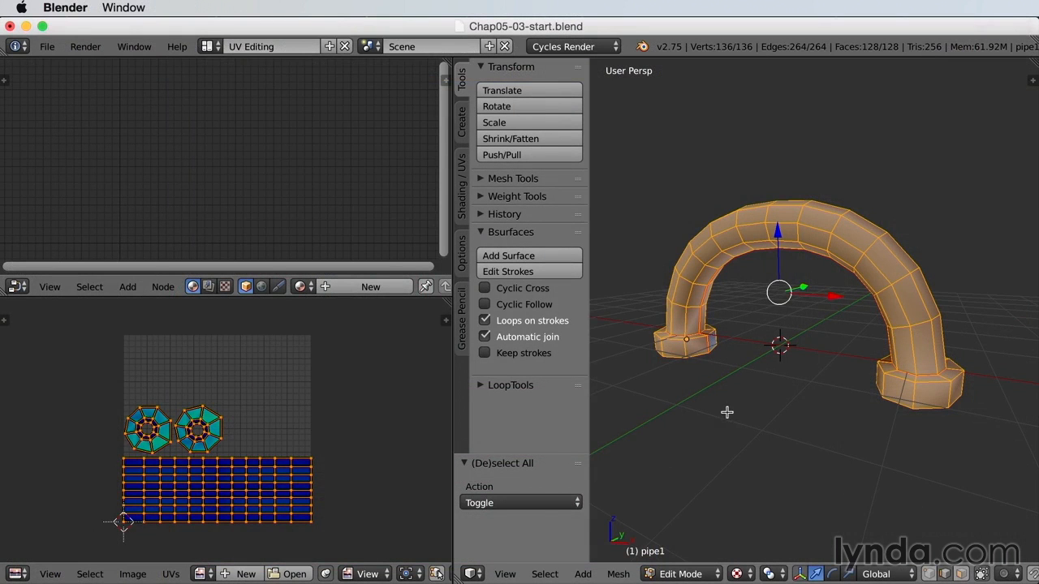
In Blender, put the pipe in Object Mode and create a new material for it named "pipe1"
key("Tab")
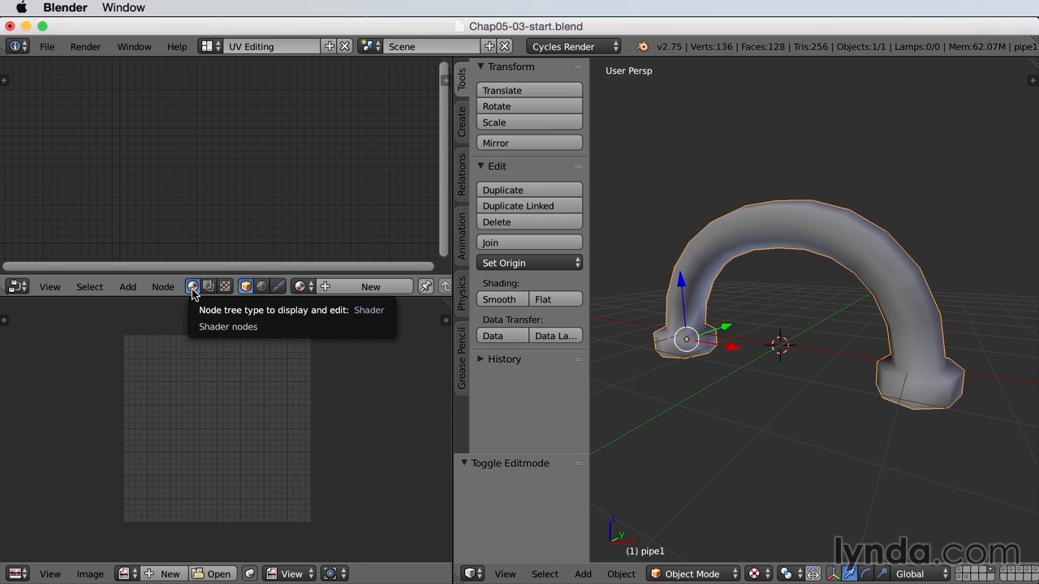
left_click(362, 287)
left_click(366, 283)
type("pipe")
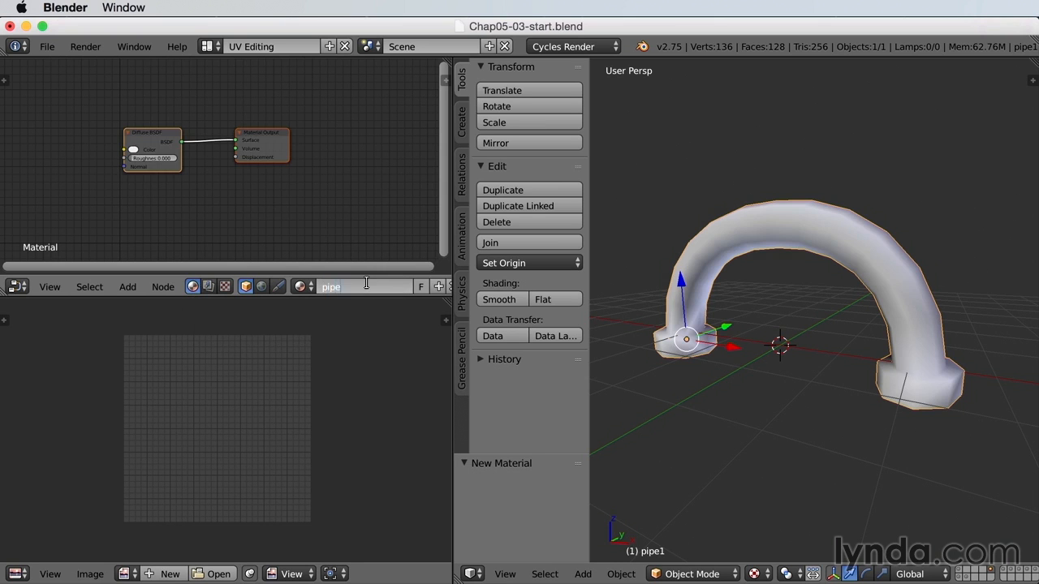
type("1")
key("Return")
Maximize the node editor and spread the Diffuse BSDF and Material Output nodes apart, leaving room for more nodes
key("ctrl+space")
left_click_drag(621, 241, 907, 332)
left_click_drag(418, 251, 804, 118)
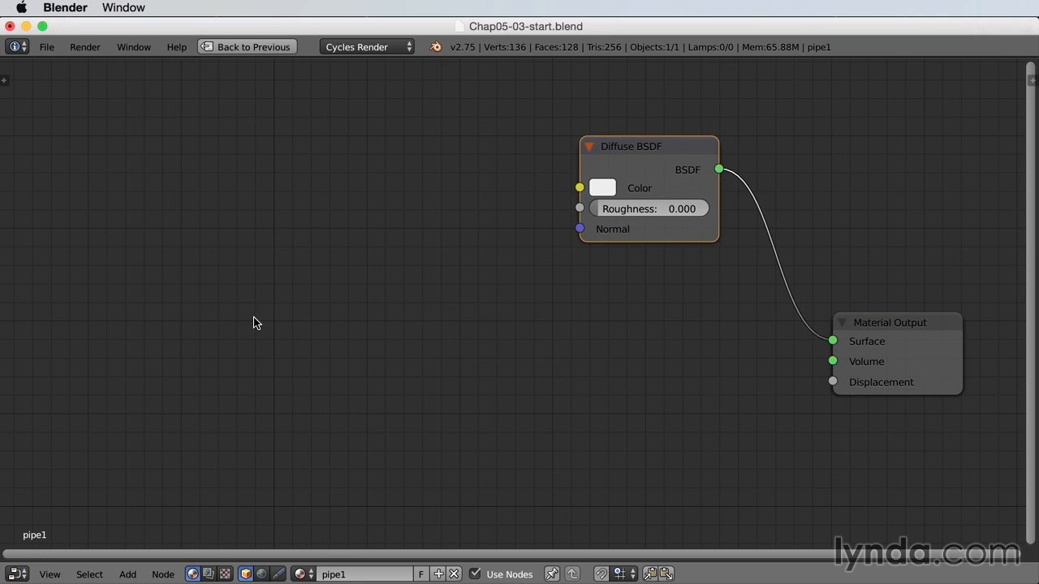
Add an Image Texture node and place it before the Diffuse BSDF node
key("shift+a")
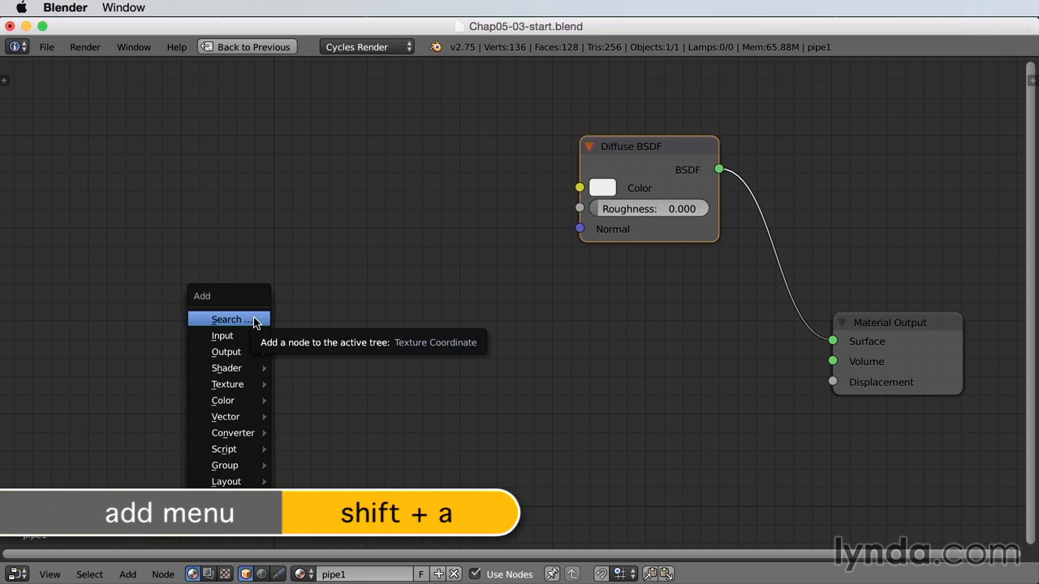
mouse_move(253, 388)
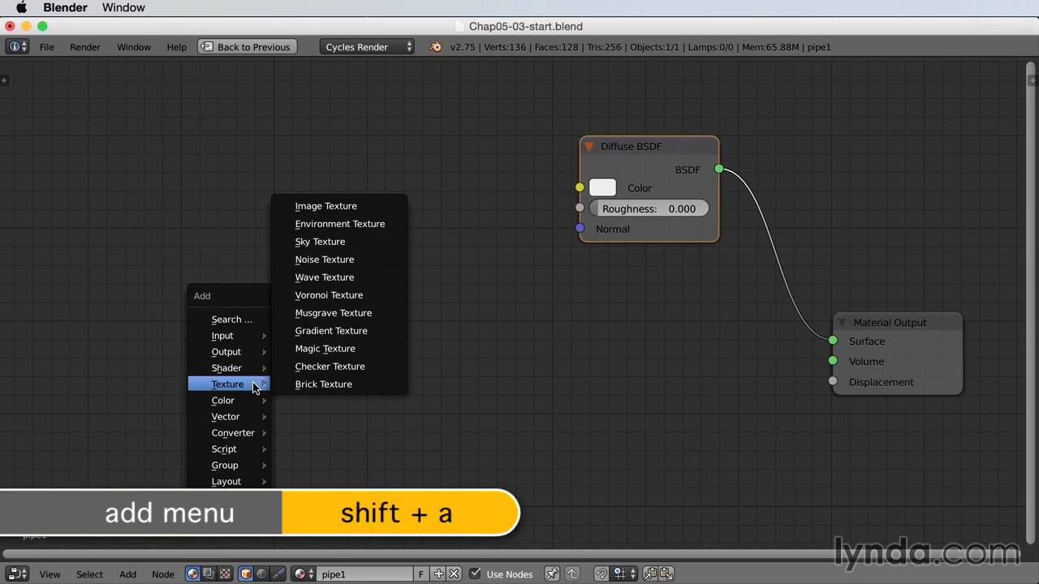
left_click(354, 207)
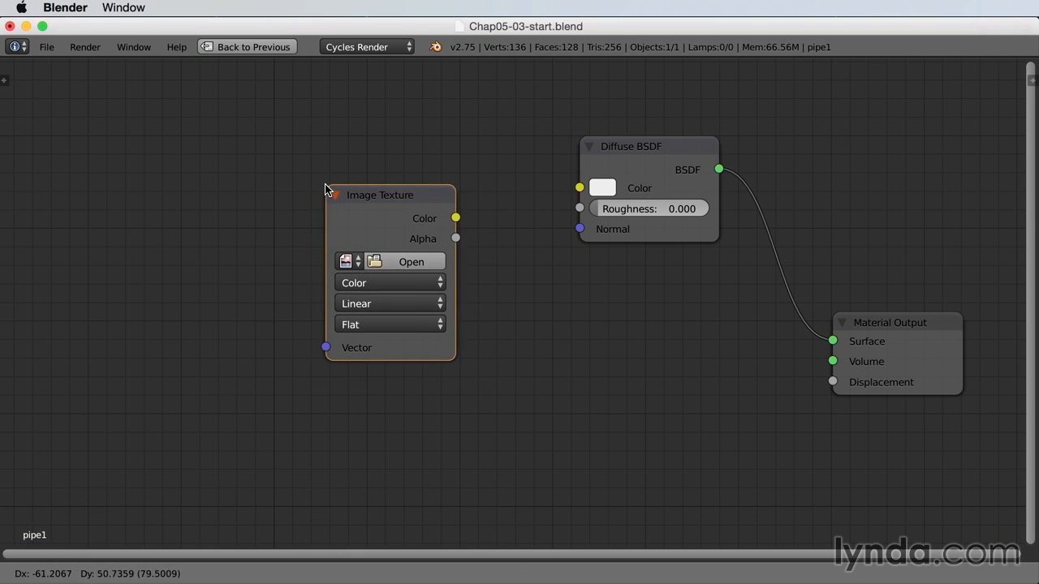
left_click(325, 190)
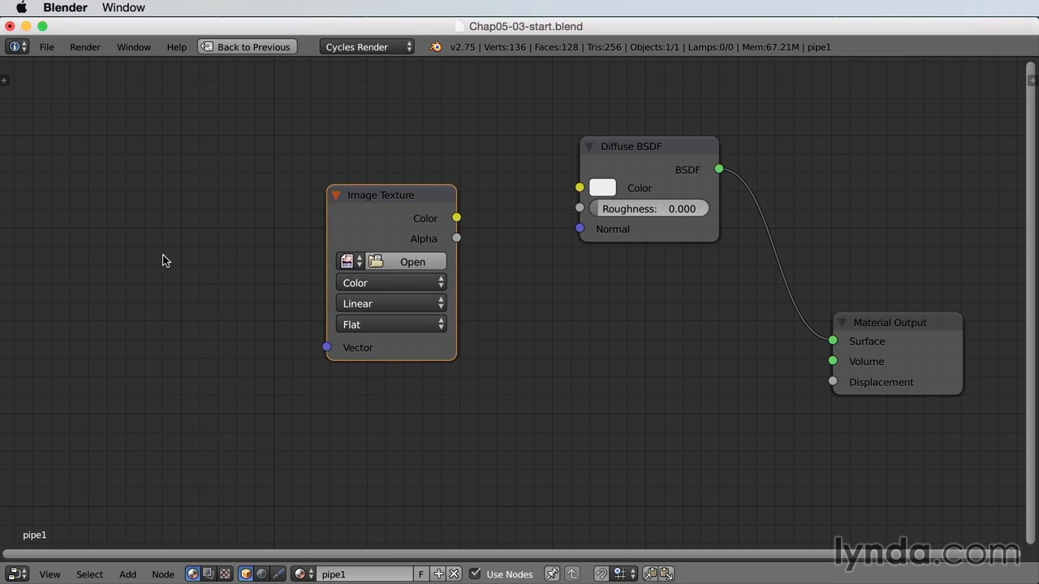
Add a Texture Coordinate node before the Image Texture node and link its UV output to the image's Vector input
key("shift+a")
mouse_move(163, 259)
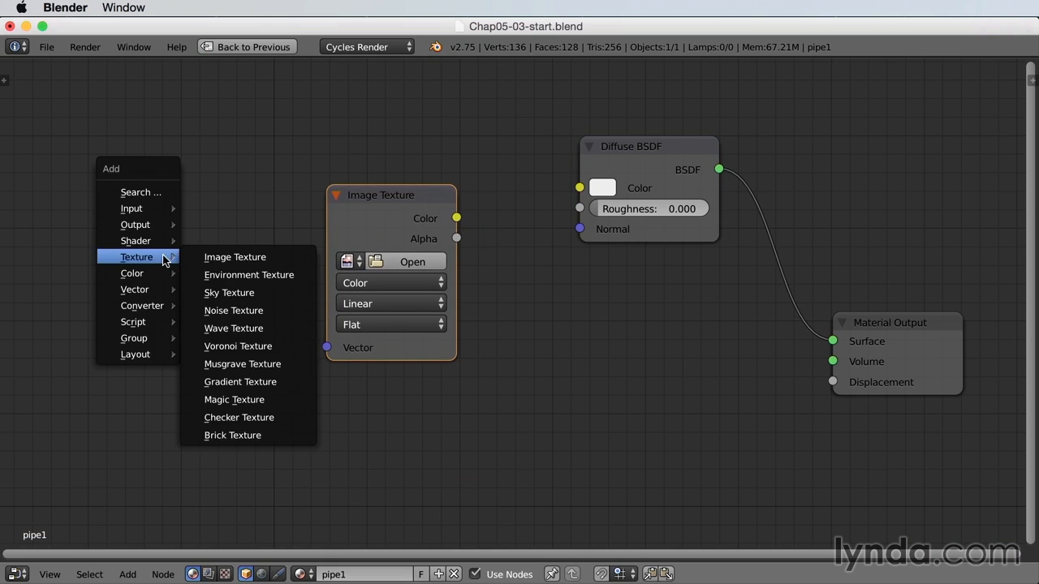
mouse_move(158, 209)
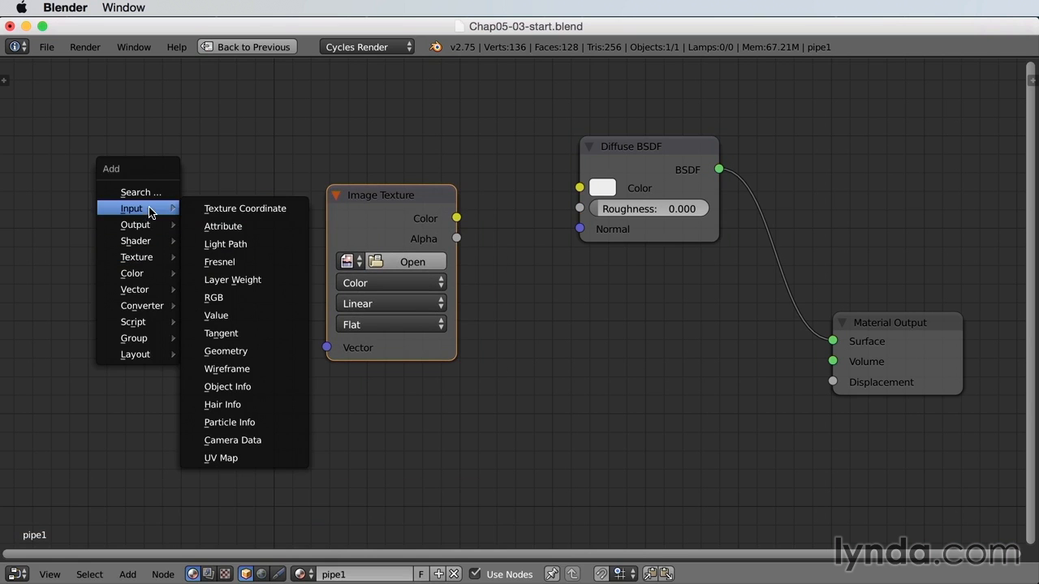
left_click(242, 209)
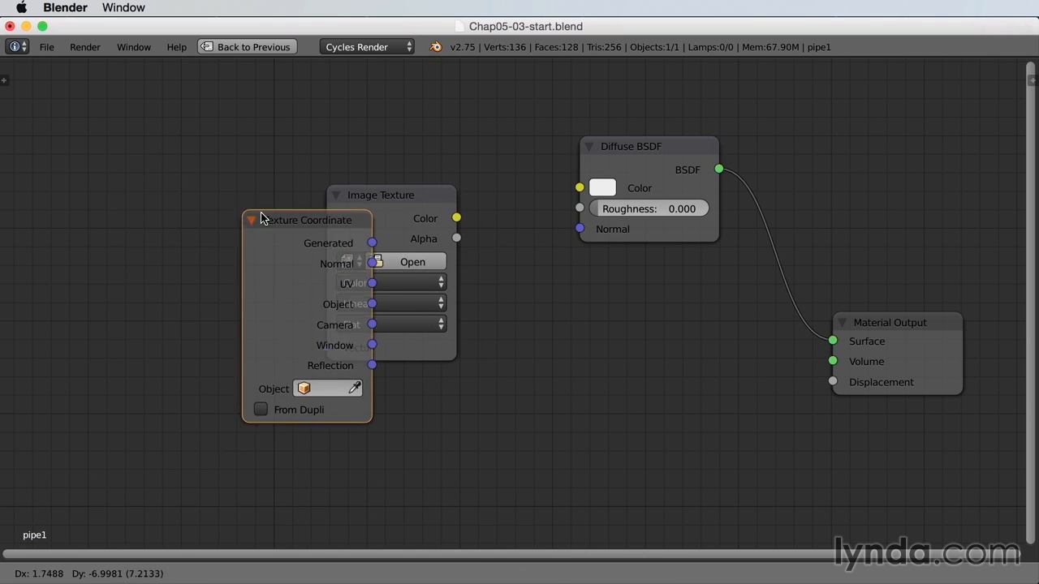
left_click(74, 176)
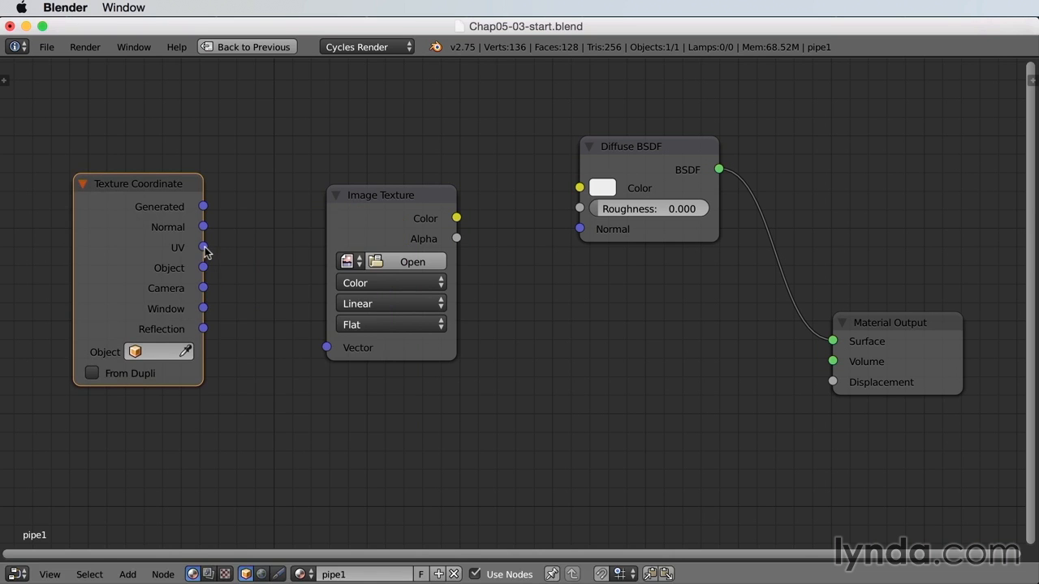
left_click_drag(204, 248, 328, 341)
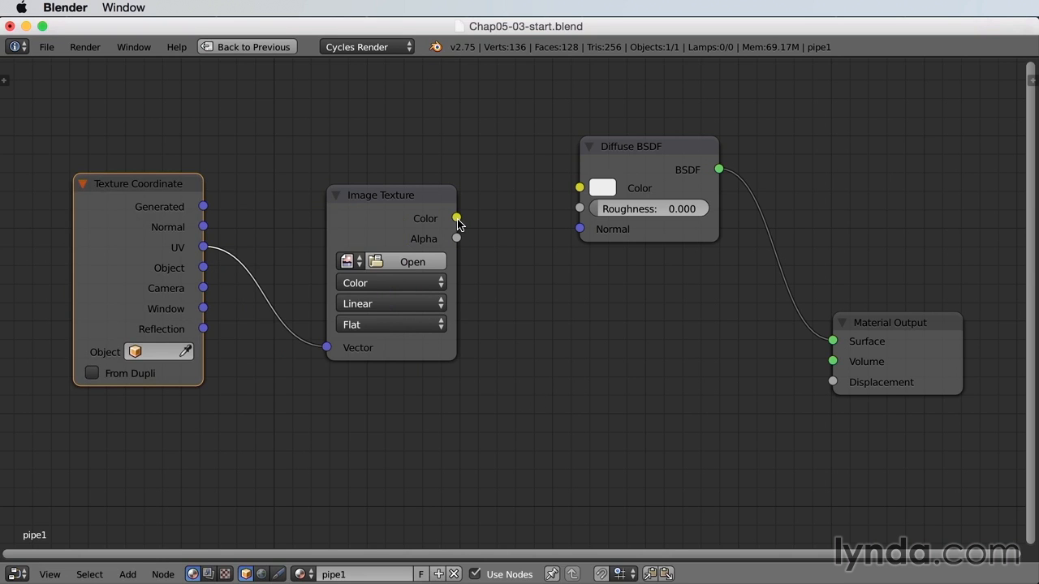
Link the Image Texture's Color to the Diffuse BSDF's Color and load pipe1_COL.png from the textures folder into the node, moving it up slightly
left_click_drag(457, 218, 585, 183)
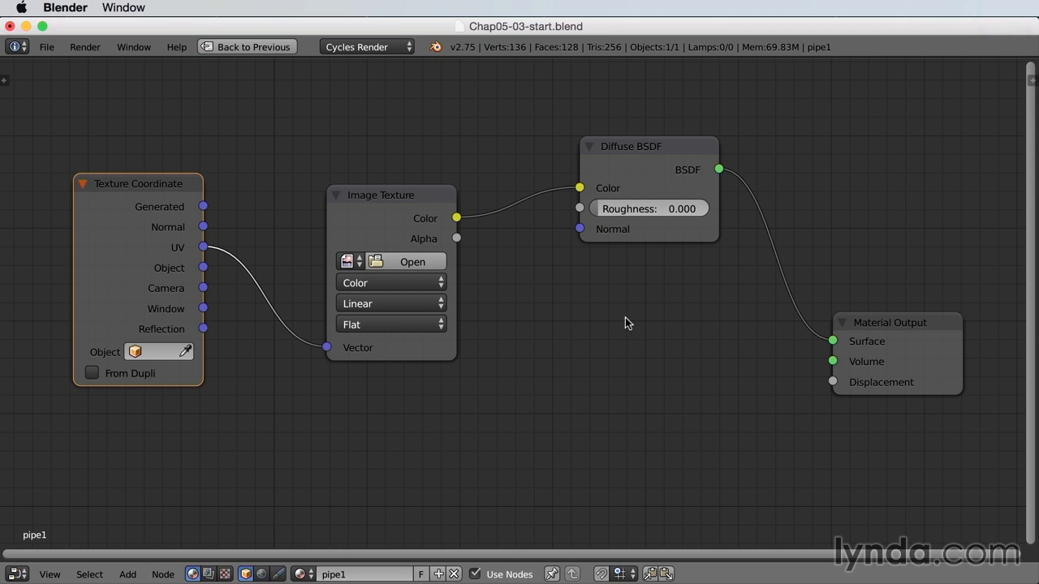
left_click(423, 263)
left_click(211, 129)
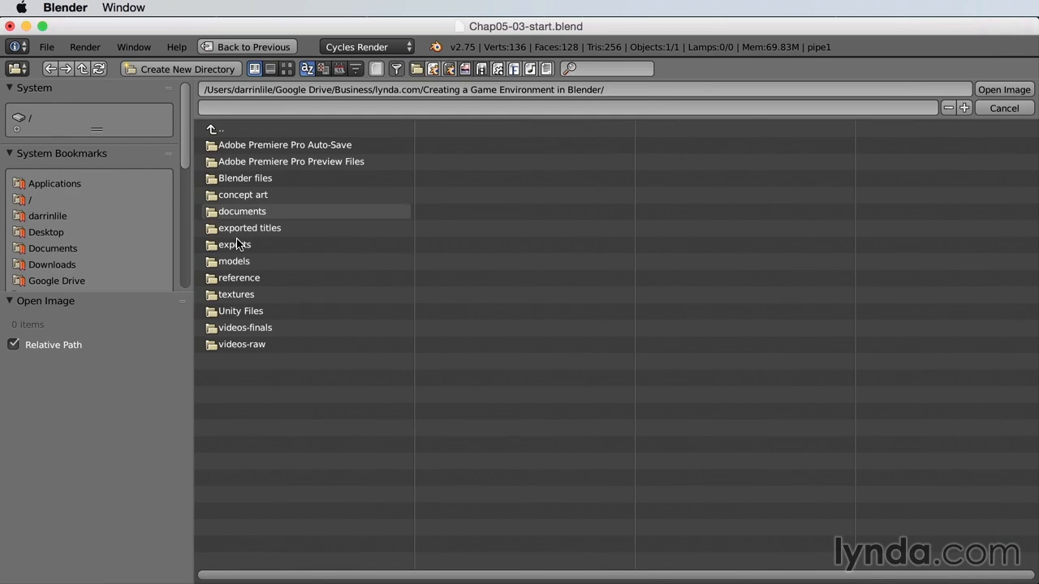
left_click(248, 296)
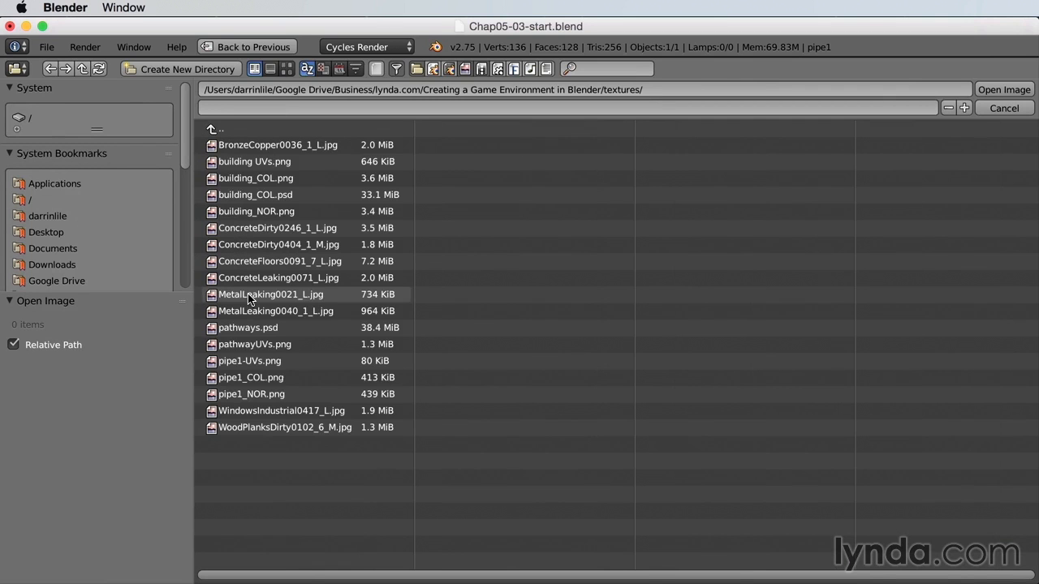
left_click(275, 380)
left_click(986, 91)
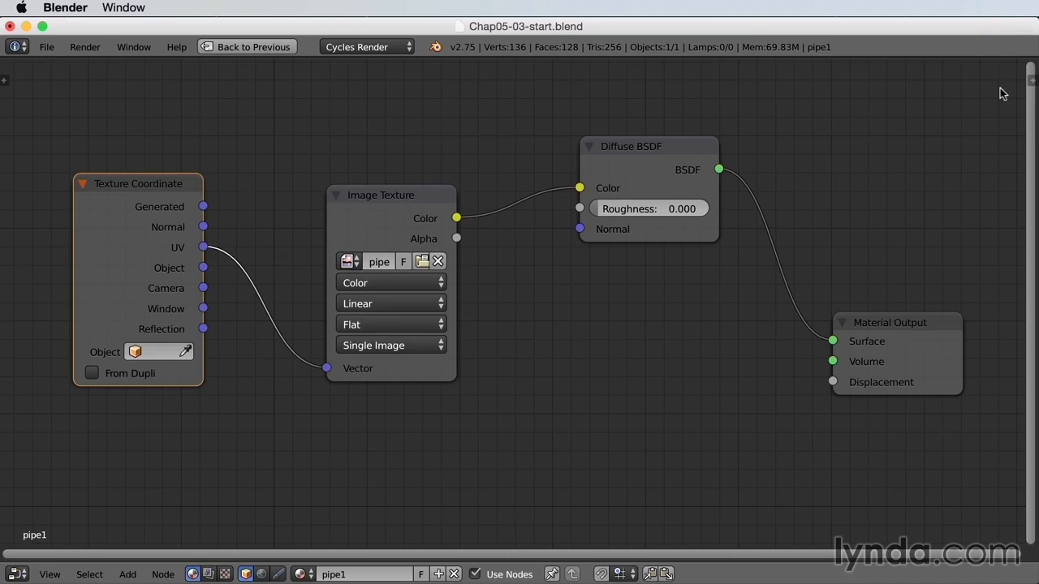
left_click_drag(380, 198, 360, 128)
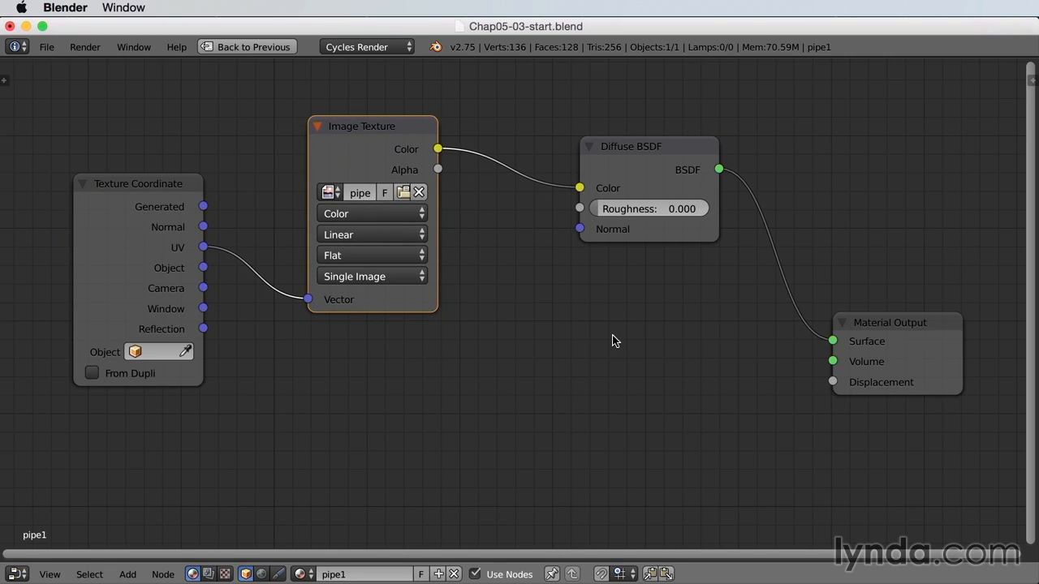
Restore the full layout and inspect the color texture on the pipe up close and from another angle
key("ctrl+Up")
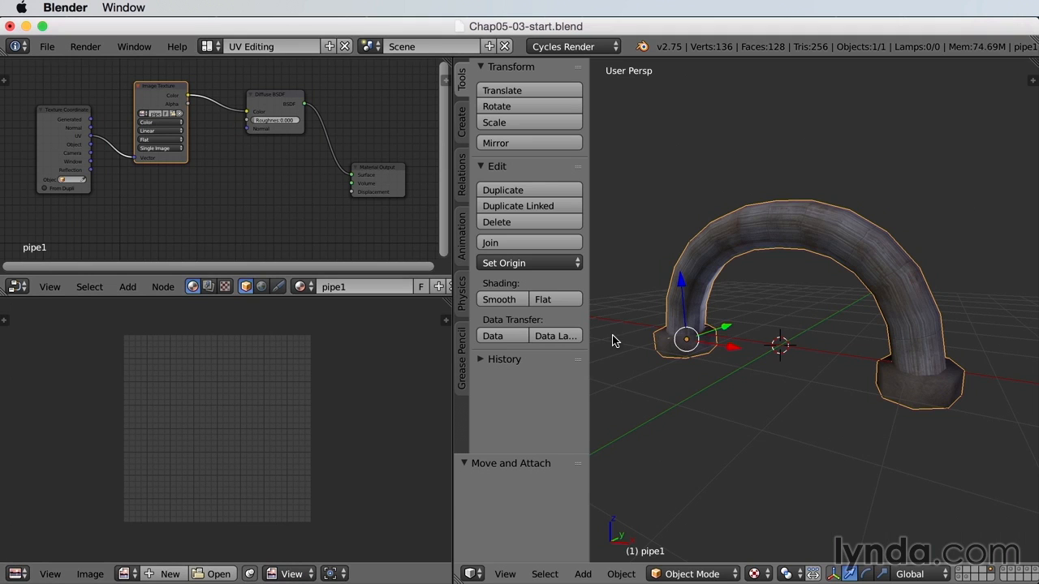
scroll(844, 404, "up", 3)
scroll(844, 403, "down", 2)
mouse_move(865, 381)
left_mouse_down()
mouse_move(839, 403)
mouse_move(876, 385)
left_mouse_up()
left_click_drag(876, 384, 866, 397)
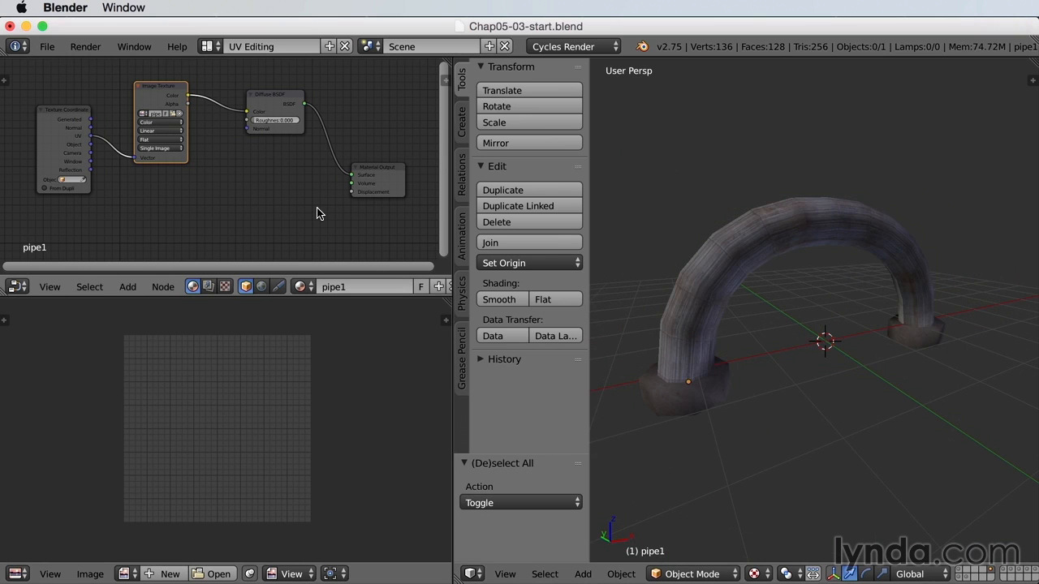
Maximize the node editor, move the color texture node higher, and add a second Image Texture node beneath it
key("ctrl+Up")
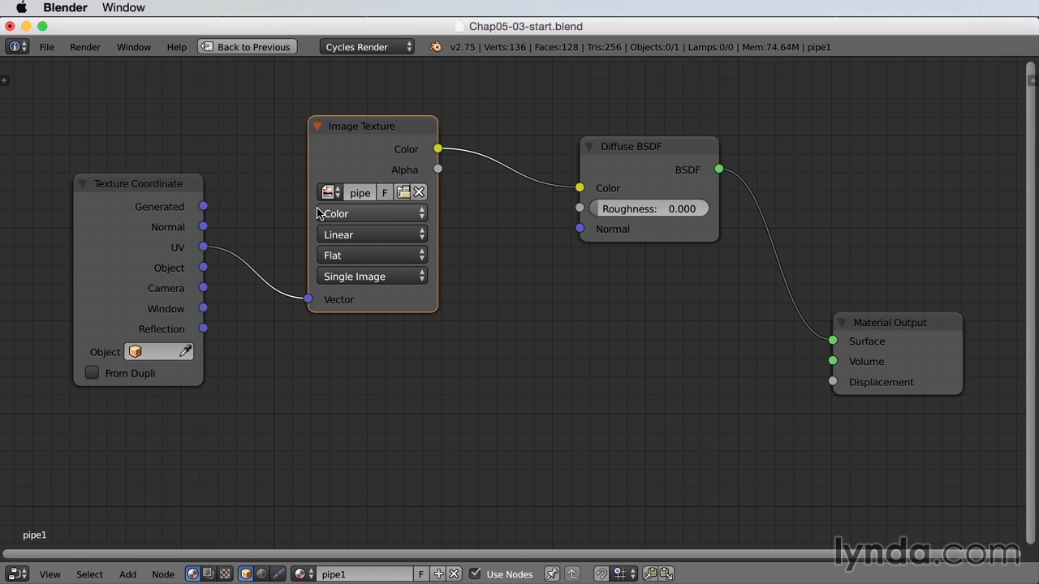
left_click_drag(365, 129, 342, 92)
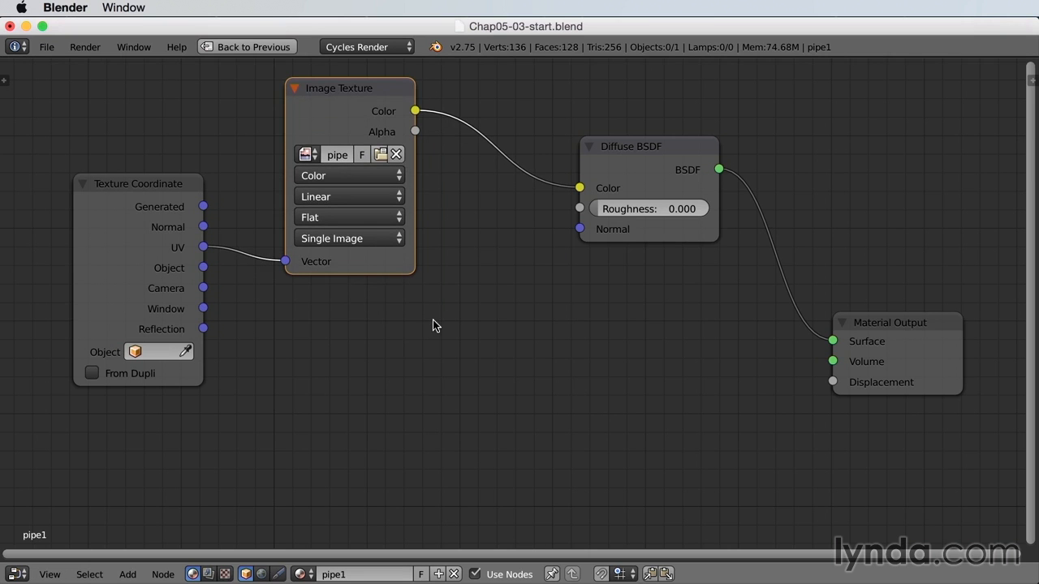
key("shift+a")
mouse_move(435, 338)
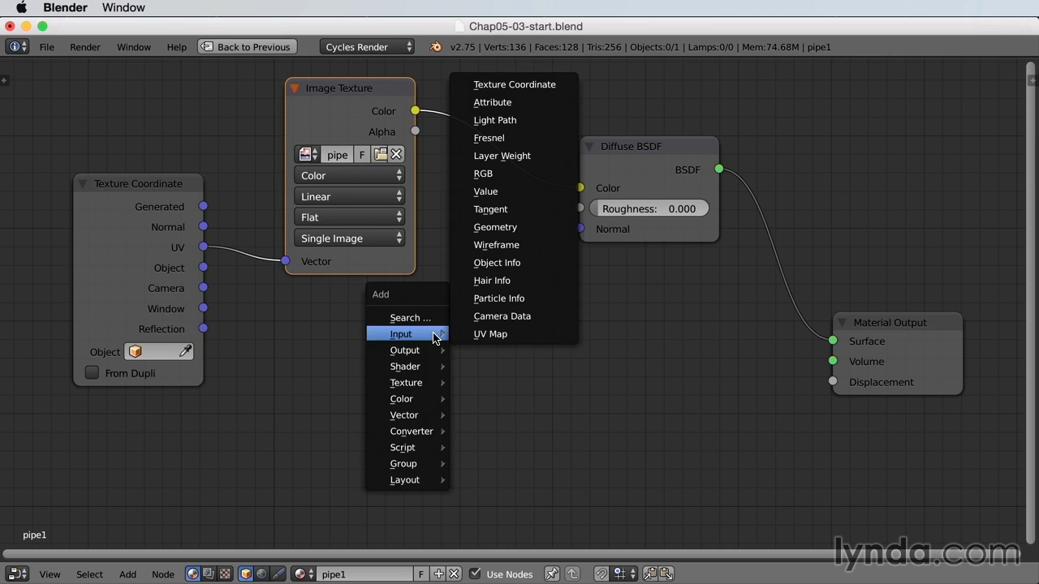
mouse_move(433, 382)
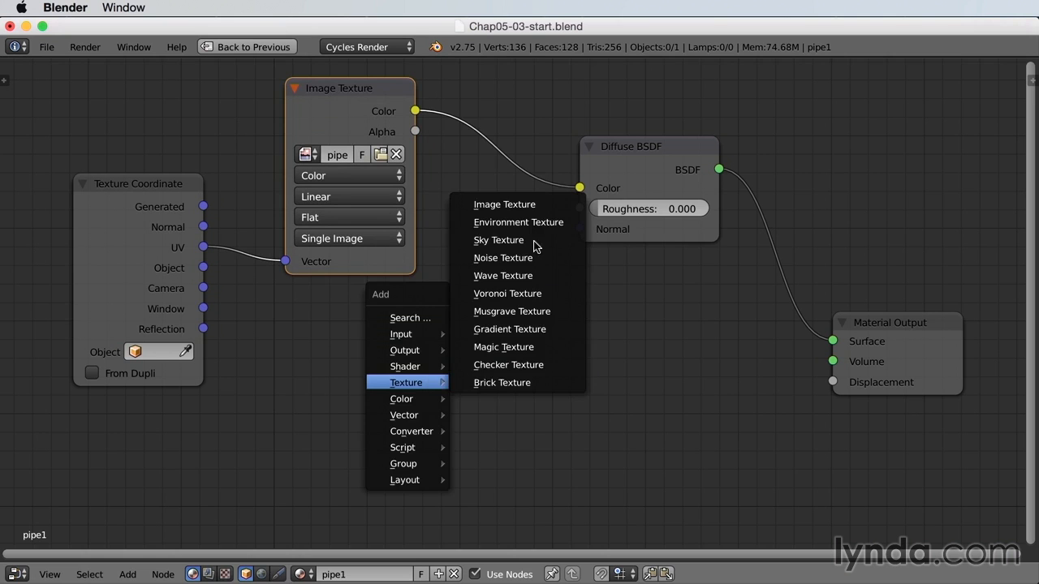
left_click(522, 205)
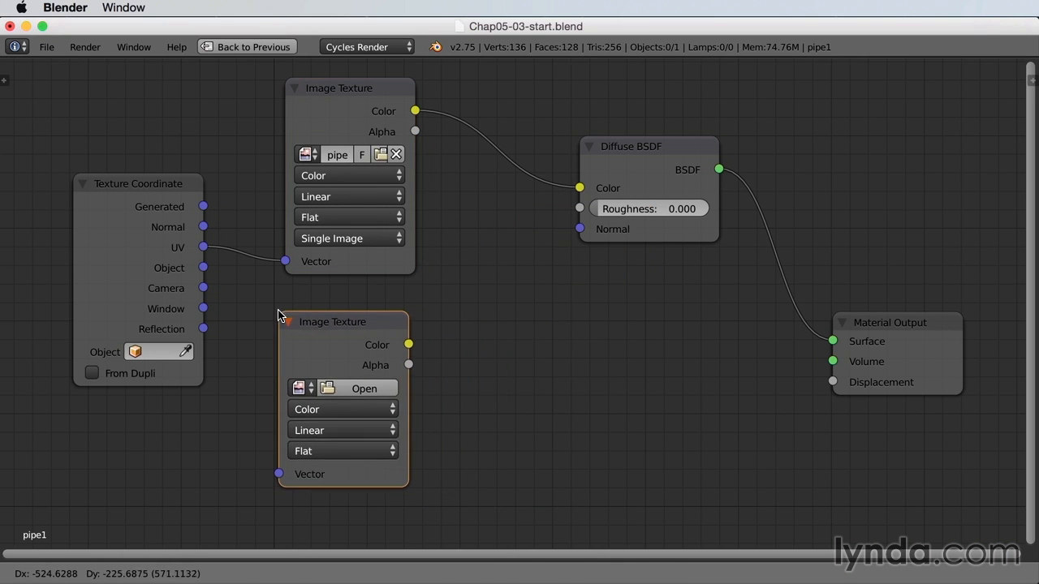
left_click(279, 314)
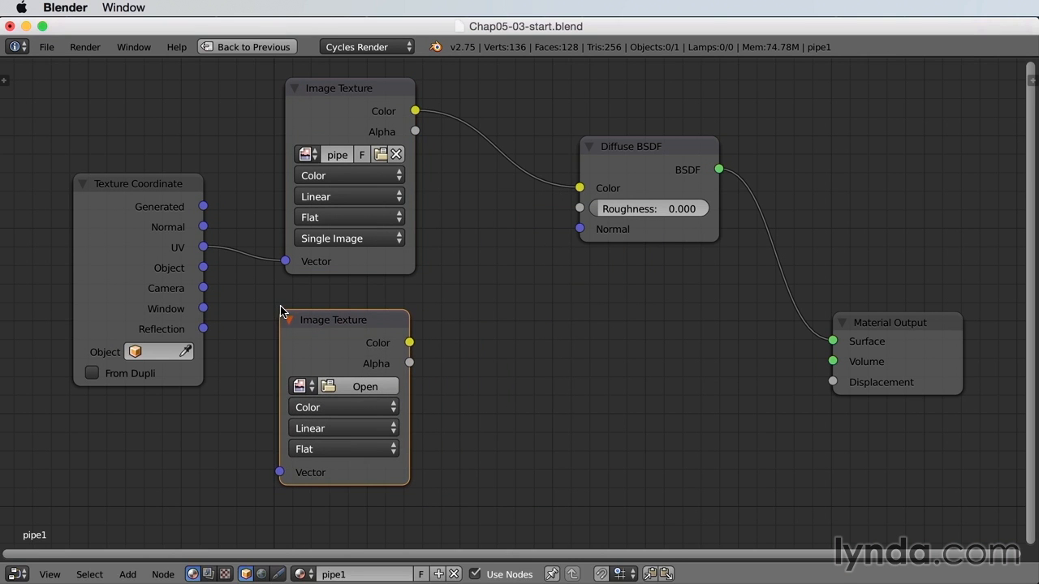
Set the second Image Texture node's color space to Non-Color Data and shift the node slightly toward the Texture Coordinate node
left_click(342, 410)
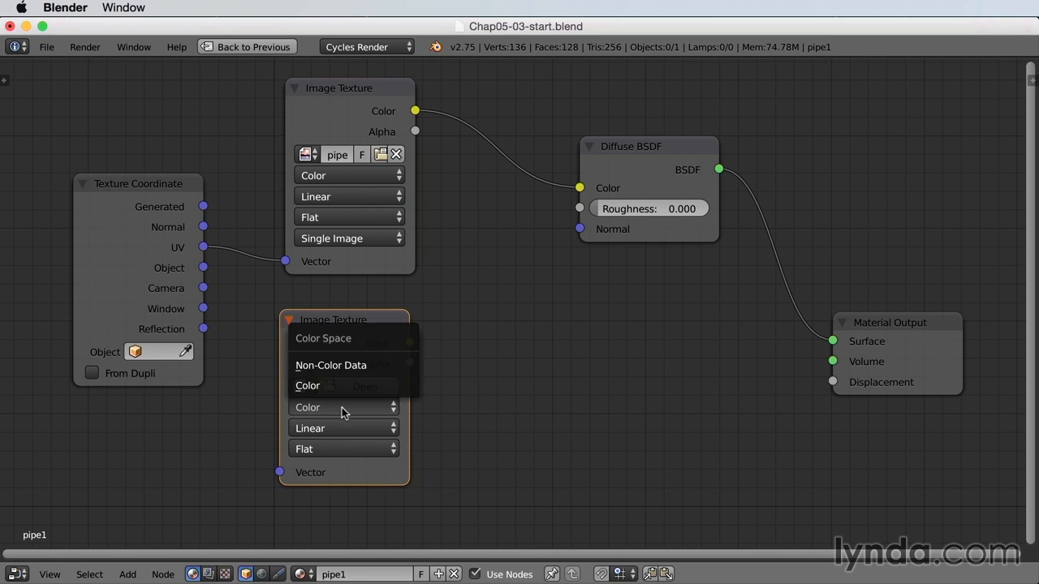
left_click(348, 367)
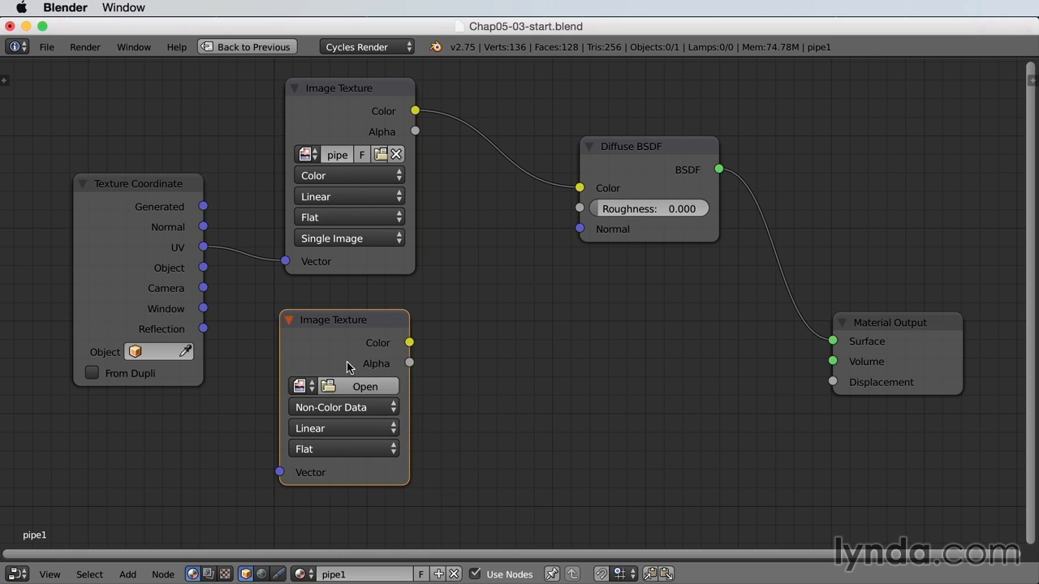
left_click_drag(348, 323, 336, 321)
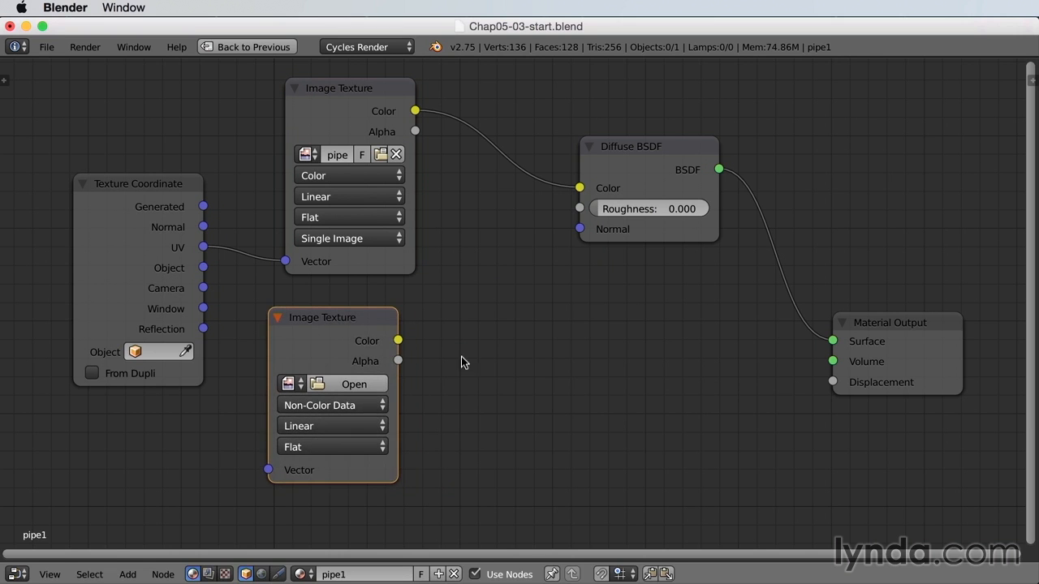
Add a Normal Map node between the second Image Texture and the Diffuse BSDF, spacing the nodes apart to make room
key("shift+a")
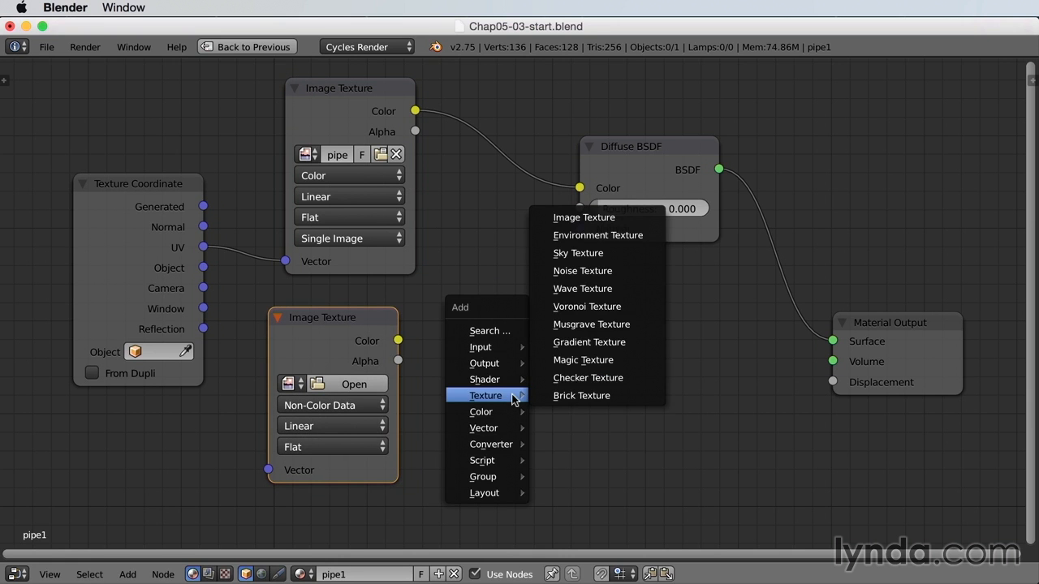
mouse_move(510, 424)
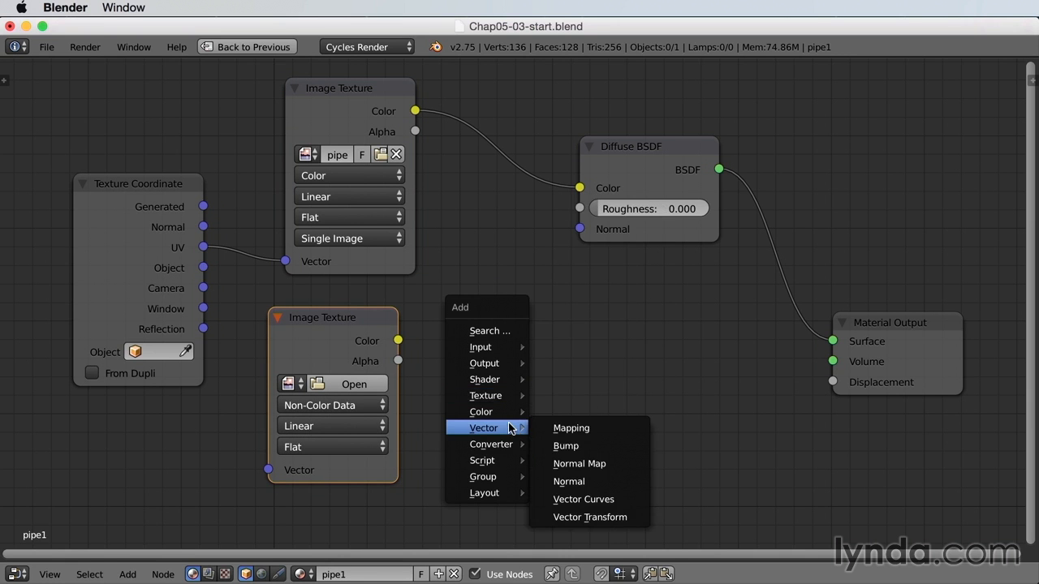
left_click(617, 466)
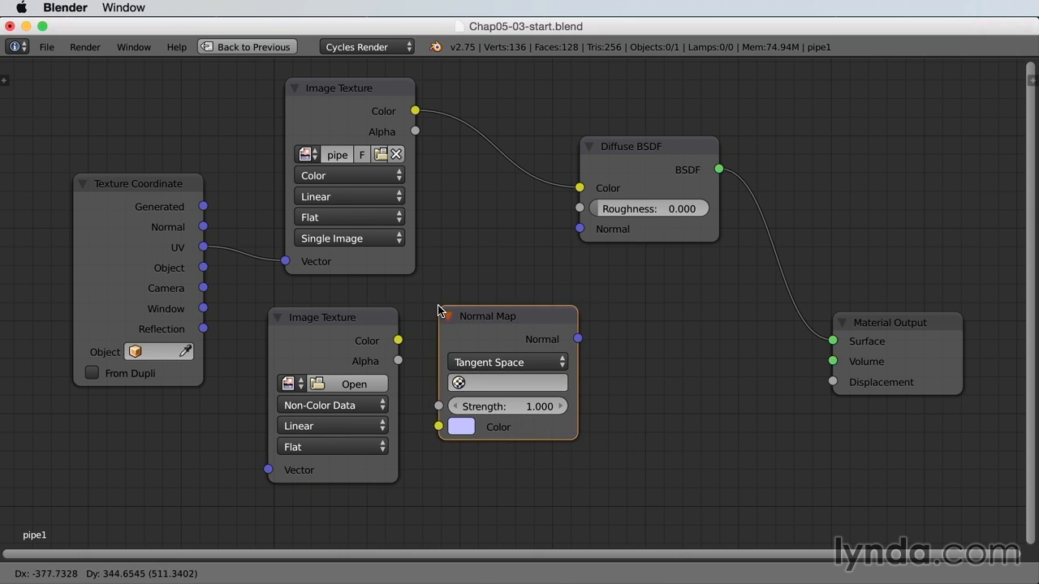
left_click(440, 309)
left_click_drag(614, 156, 682, 150)
left_click_drag(520, 324, 550, 301)
Load pipe1_NOR.png from the textures folder into the second Image Texture node
left_click(342, 385)
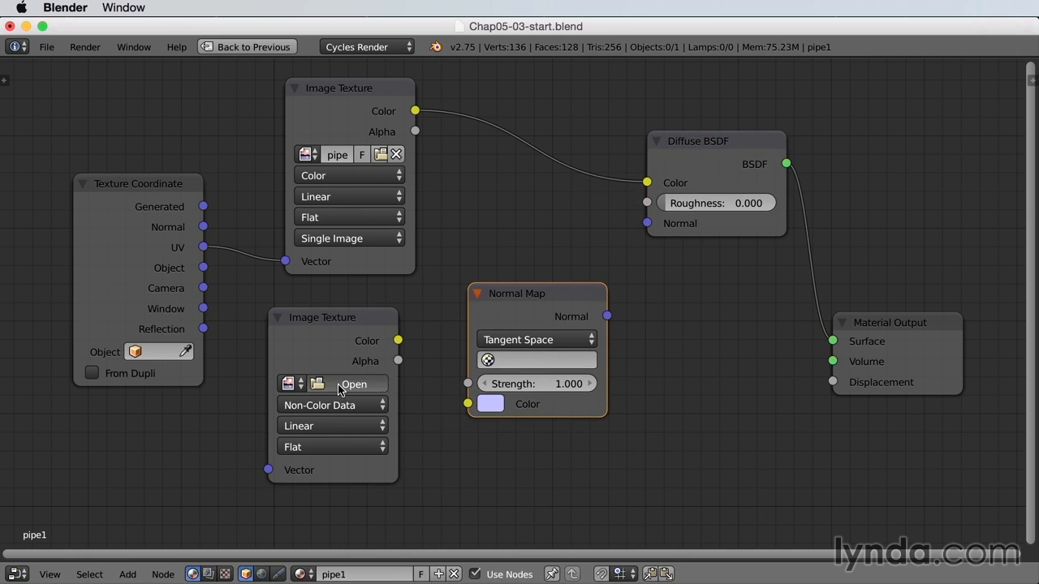
left_click(216, 131)
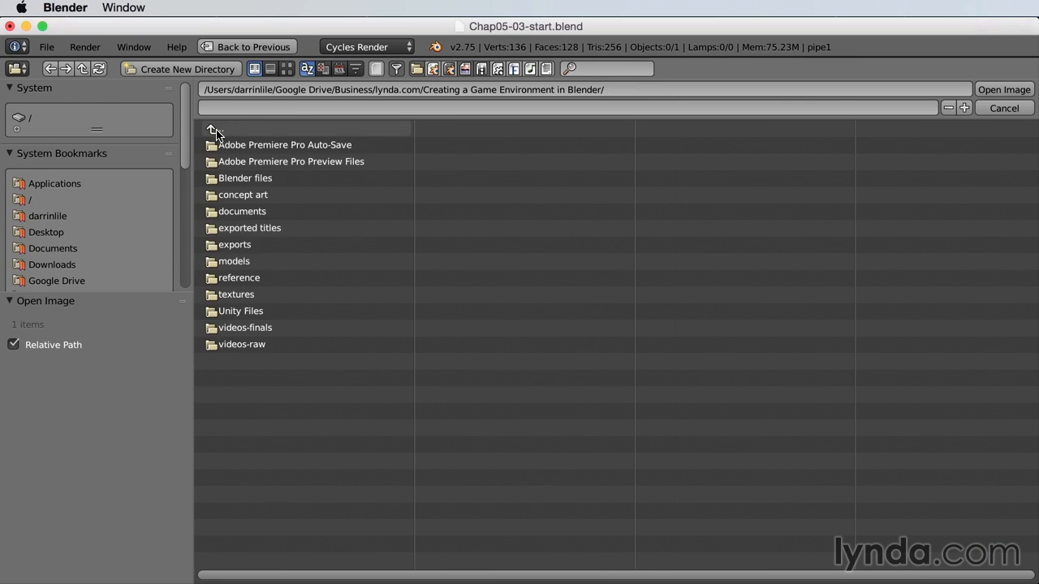
left_click(245, 294)
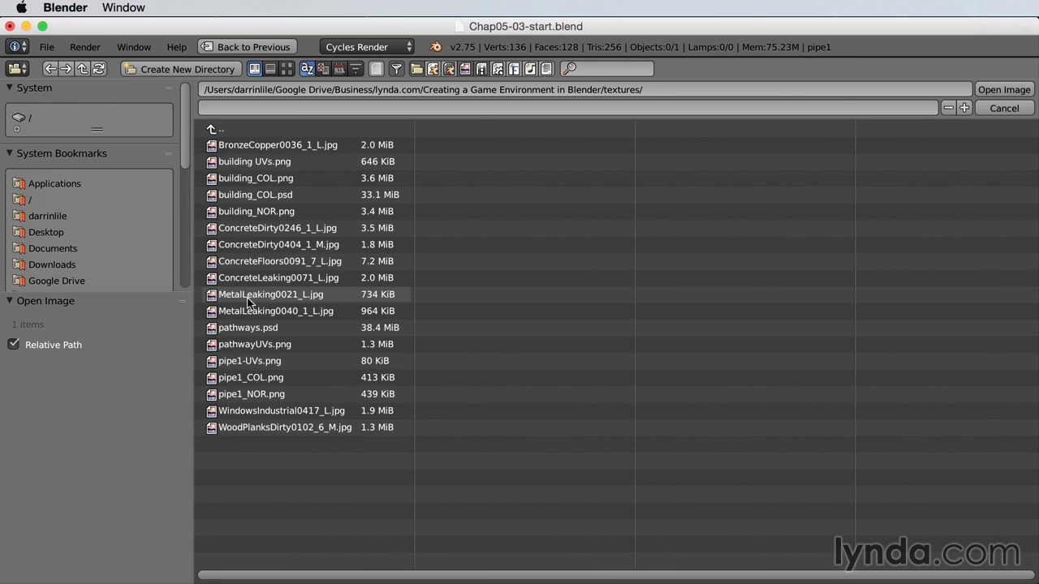
left_click(273, 395)
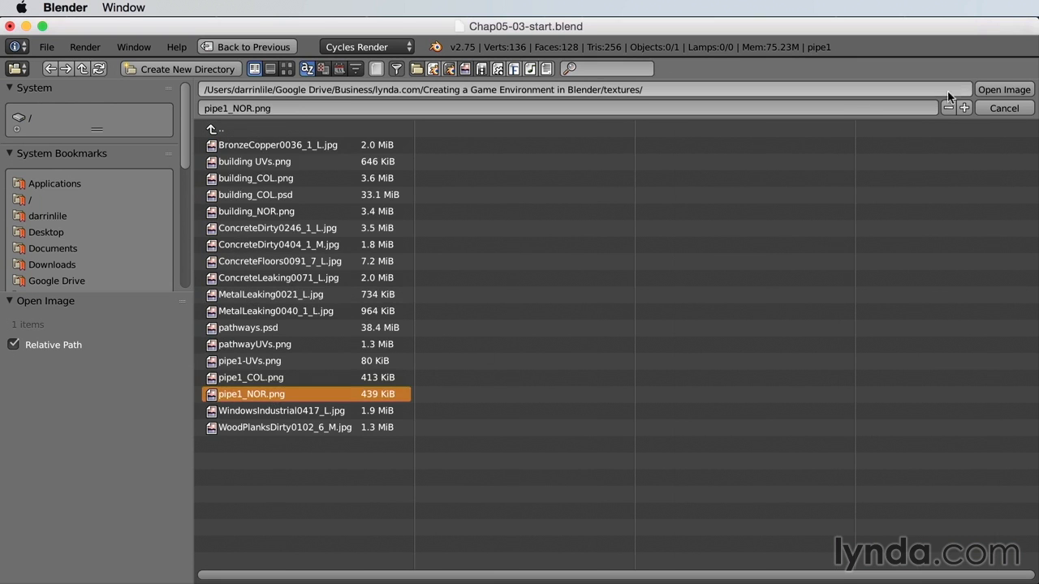
left_click(1004, 89)
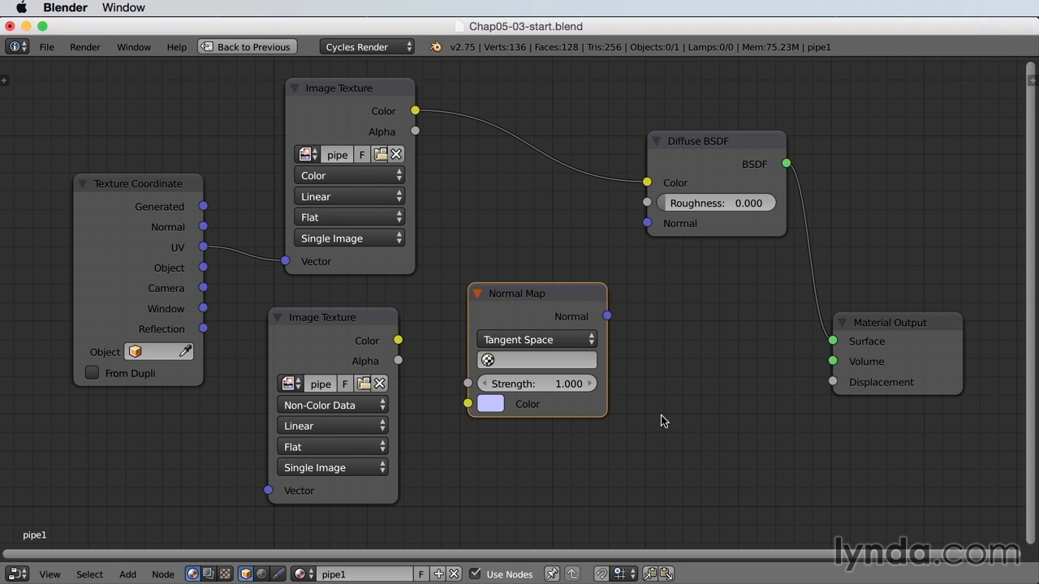
Link the normal image's Color through the Normal Map node to the Diffuse BSDF's Normal, then display the color texture on the pipe in the restored layout
left_click_drag(397, 341, 467, 403)
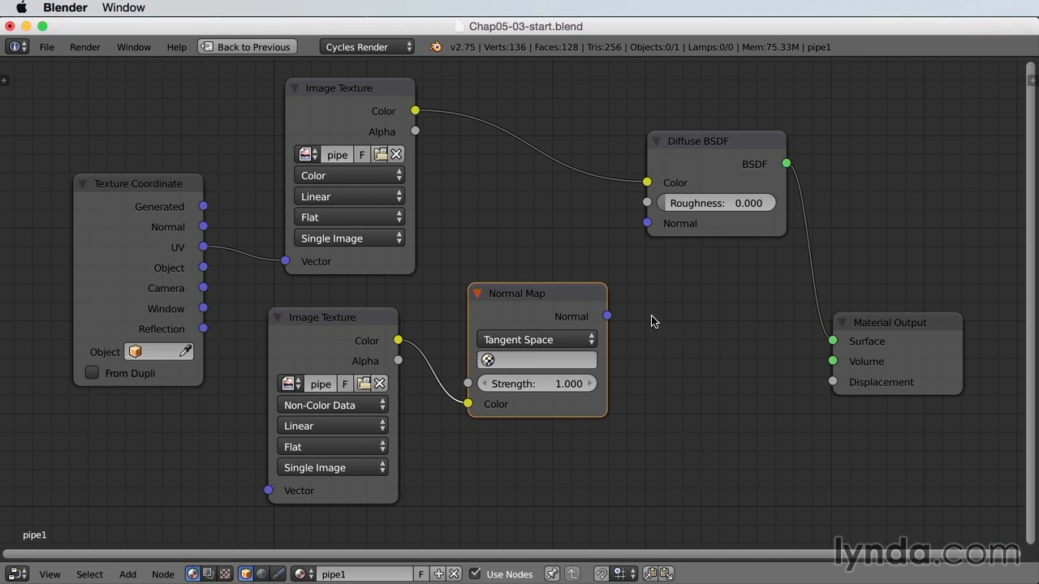
left_click_drag(607, 317, 643, 225)
key("ctrl+Up")
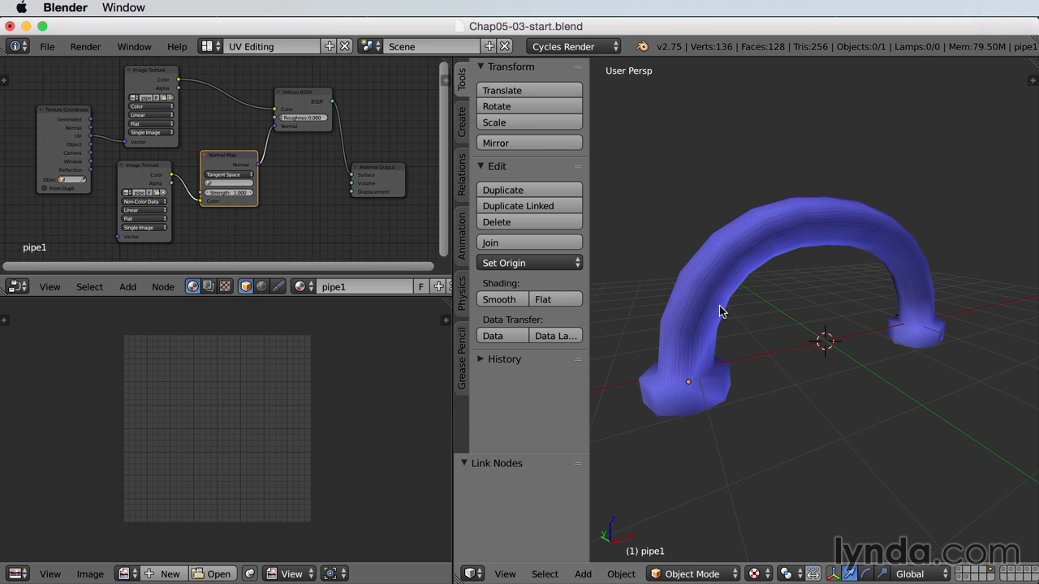
left_click(146, 79)
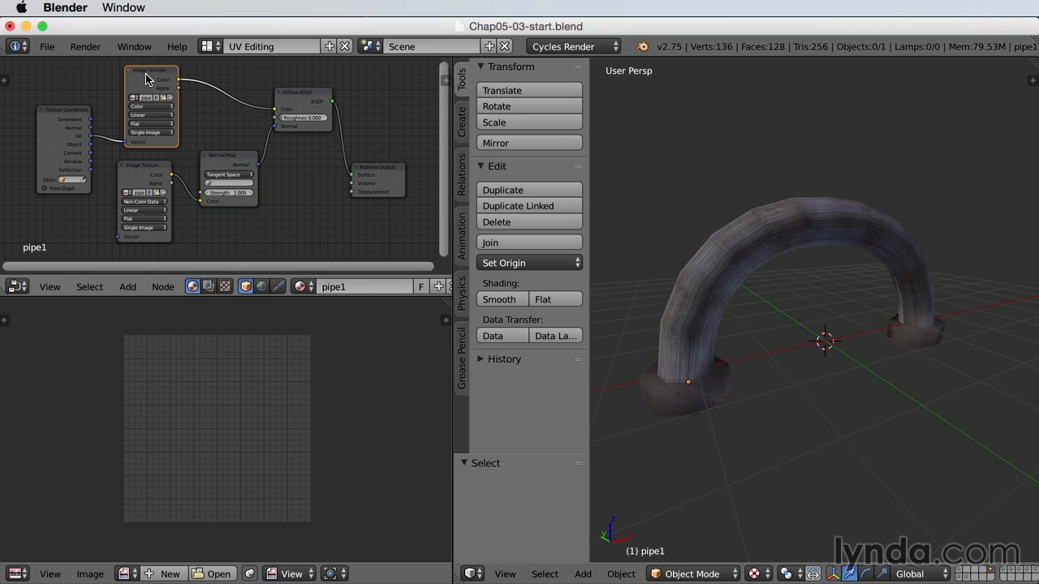